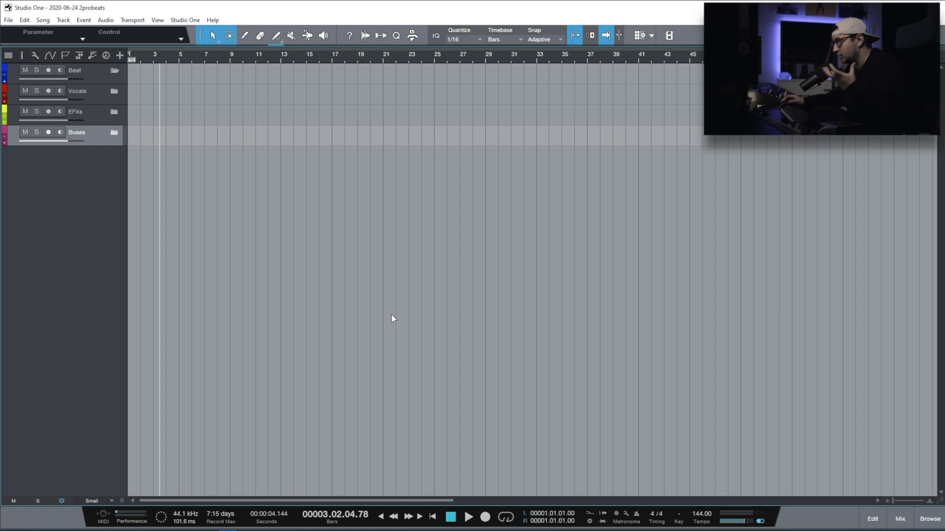
Open the Song menu to see commands such as Song Setup, Export and Import
left_click(43, 20)
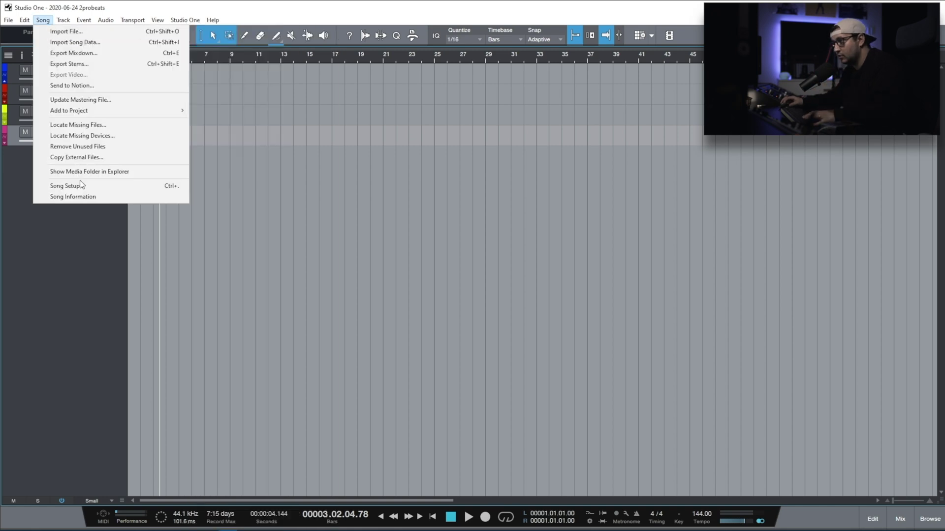
left_click(65, 186)
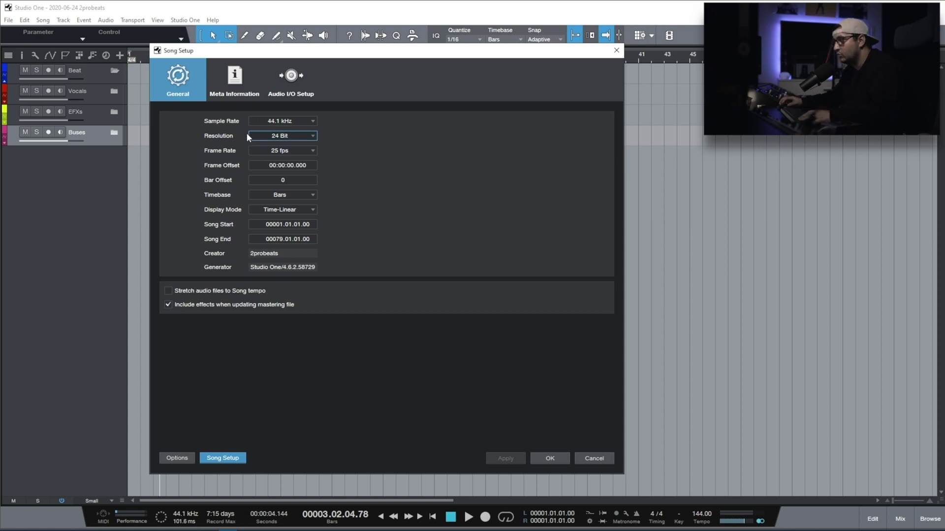
left_click(267, 135)
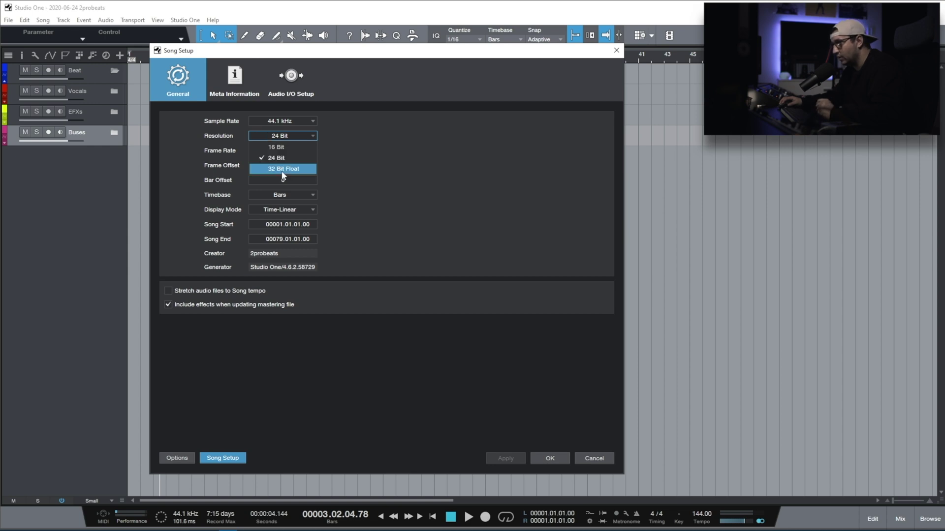
left_click(399, 190)
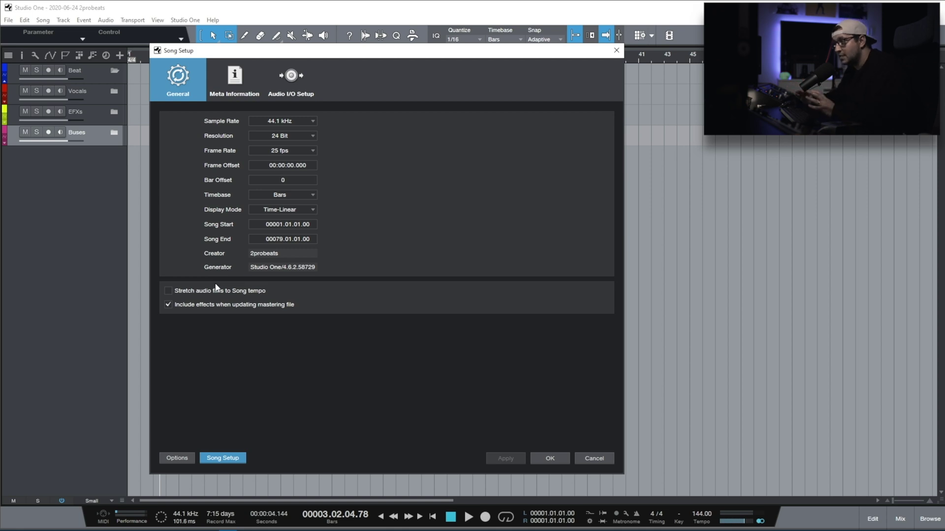
key("Escape")
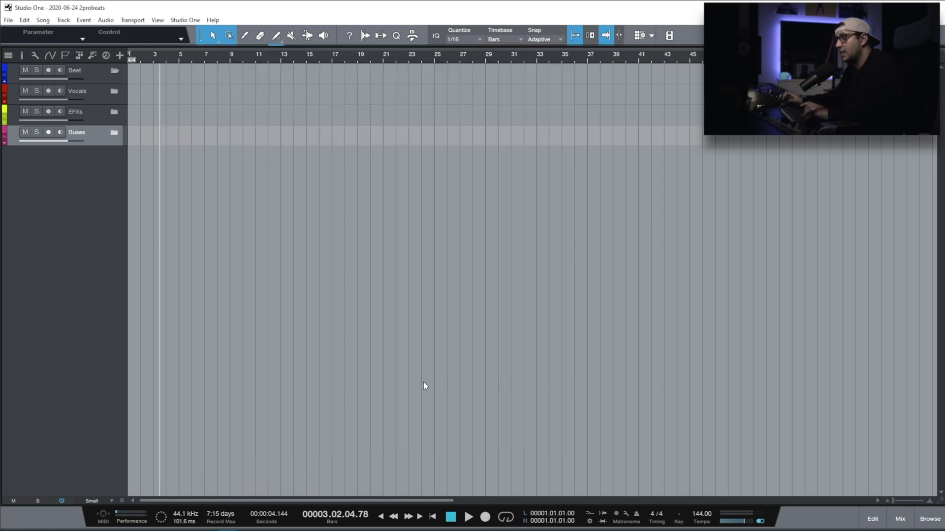
Open Options and keep Do Nothing as the General startup behaviour
left_click(185, 19)
left_click(214, 141)
left_click(178, 78)
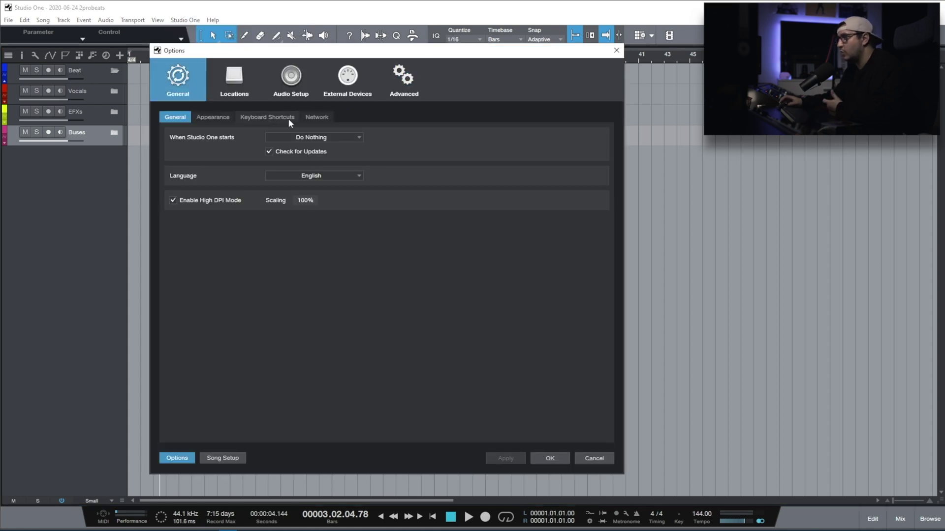
left_click(357, 140)
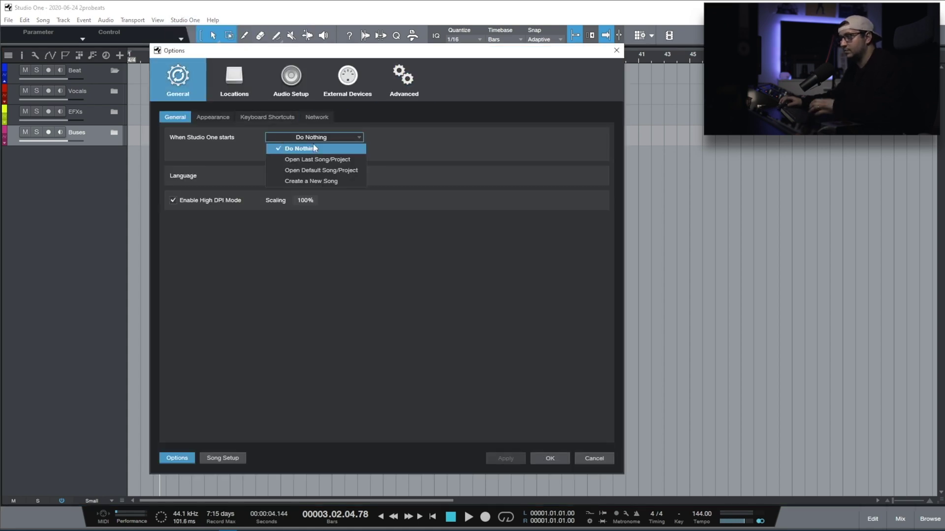
left_click(439, 189)
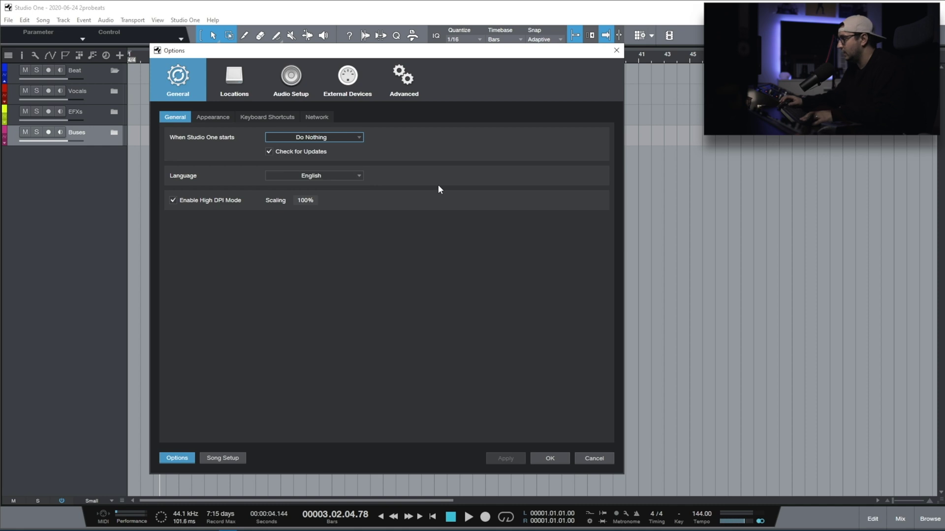
left_click(326, 140)
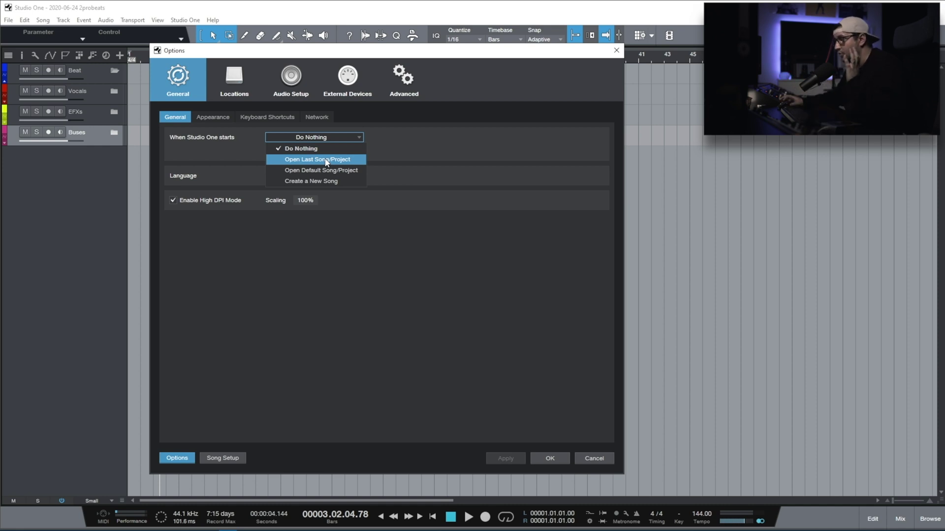
left_click(269, 149)
Browse Appearance and Keyboard Shortcuts, then view Locations with auto-save every 5:00 min
left_click(222, 118)
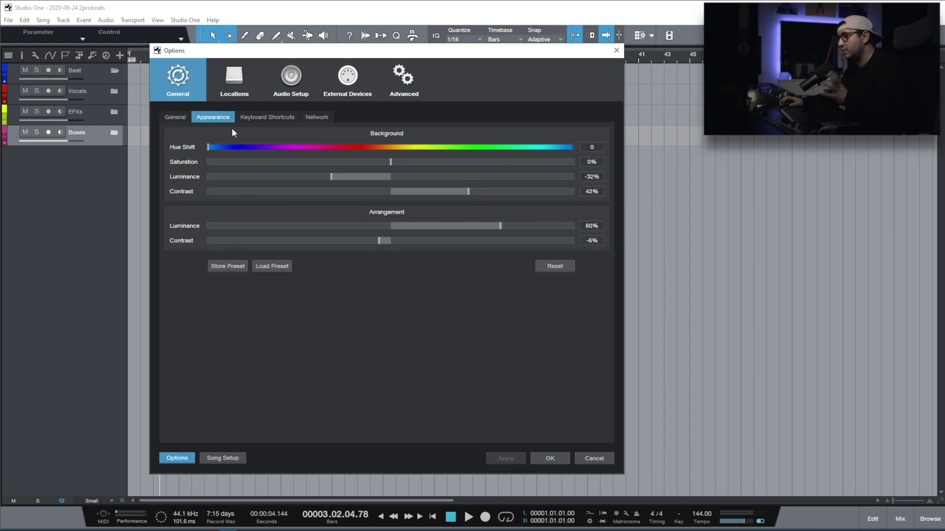
left_click(258, 119)
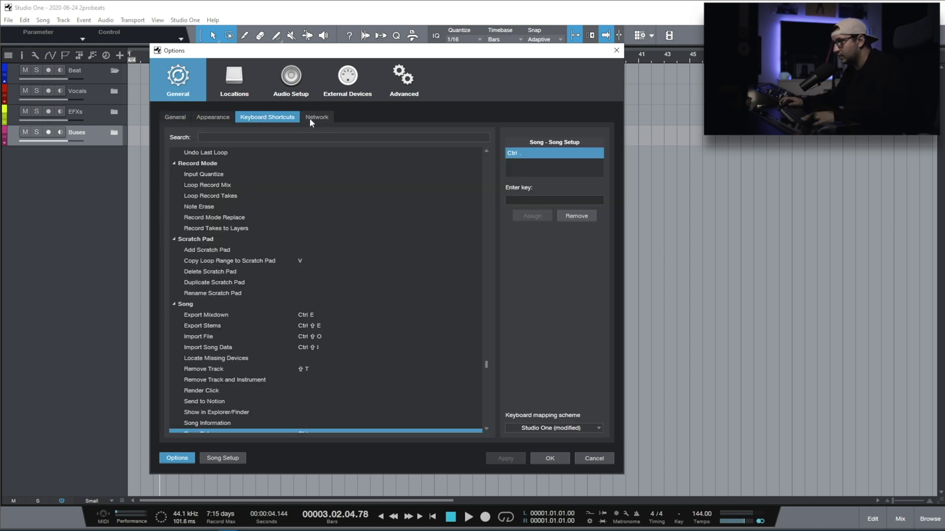
left_click(234, 78)
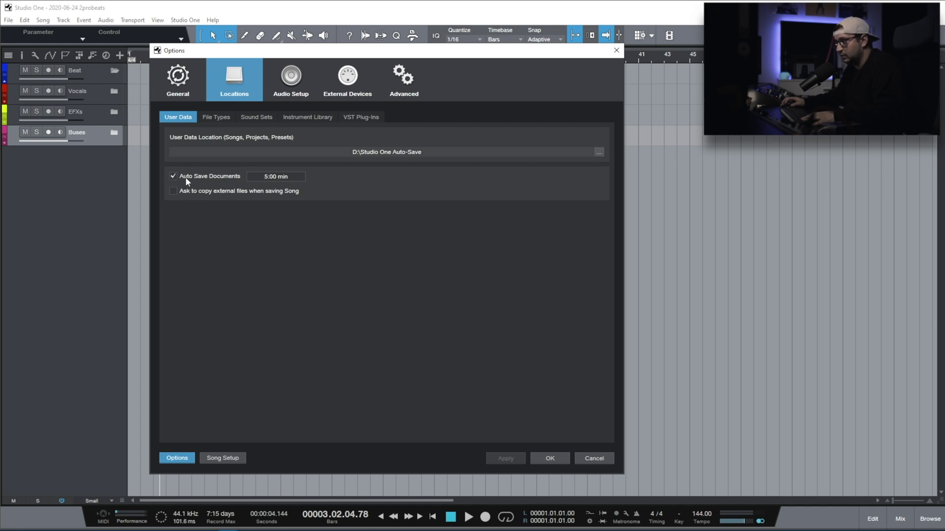
Leave auto-save at 5:00 min, review VST plug-in scan settings, then go to Audio Setup
left_click(276, 176)
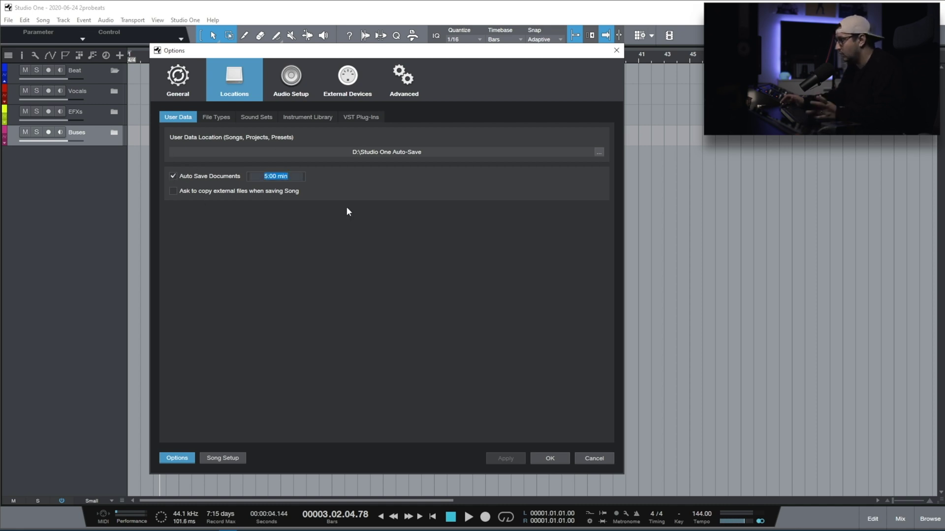
key("Return")
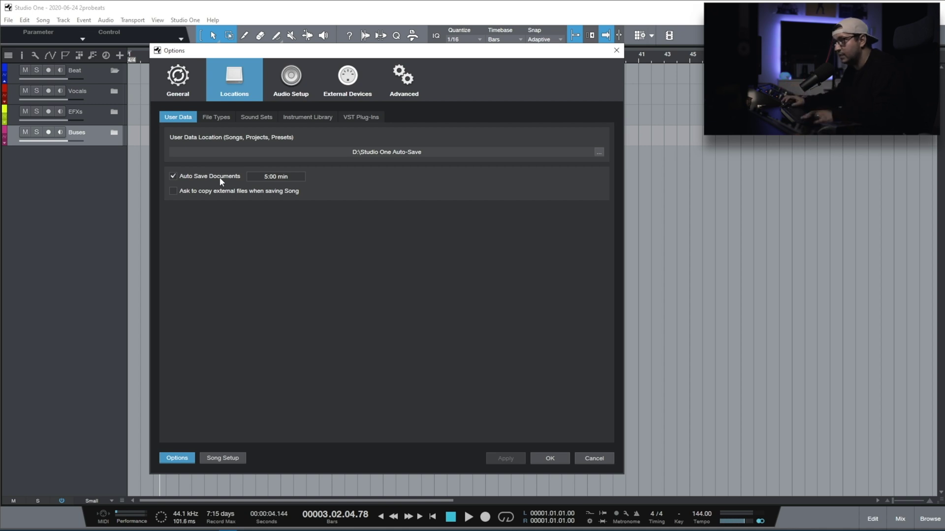
left_click(371, 118)
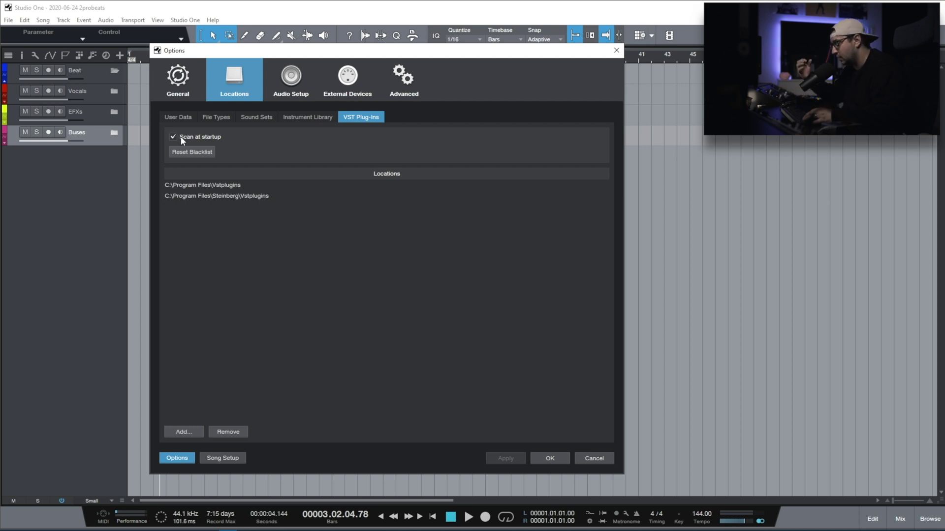
left_click(291, 79)
Keep MADIface USB as the audio device, review Processing, then view Advanced Editing preferences
left_click(182, 117)
left_click(376, 138)
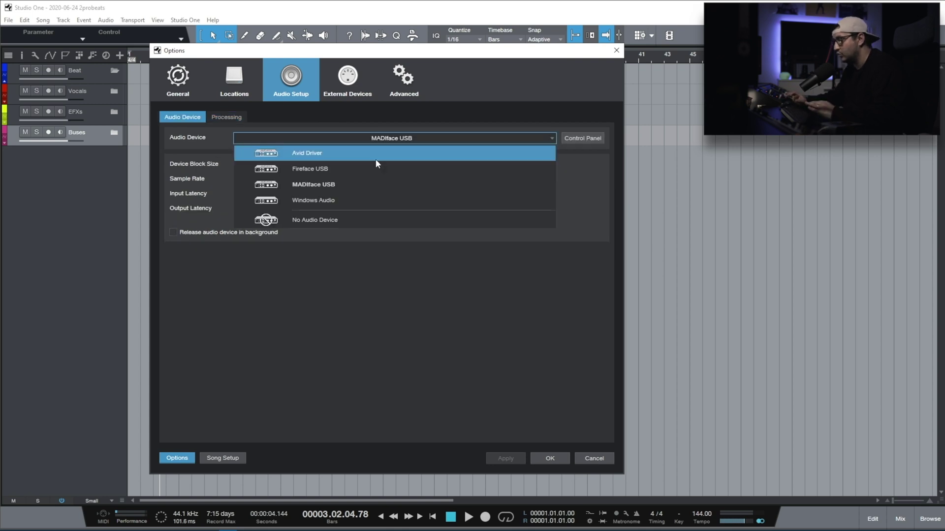
left_click(358, 186)
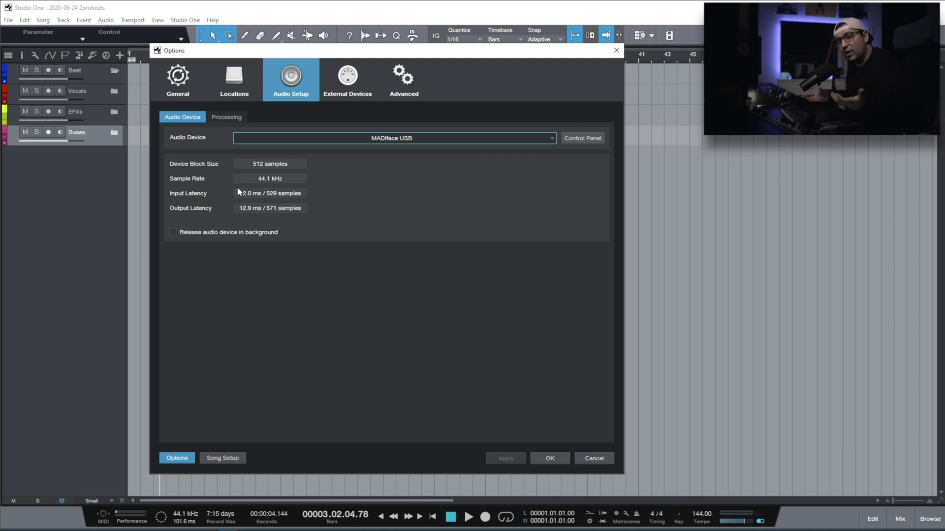
left_click(227, 117)
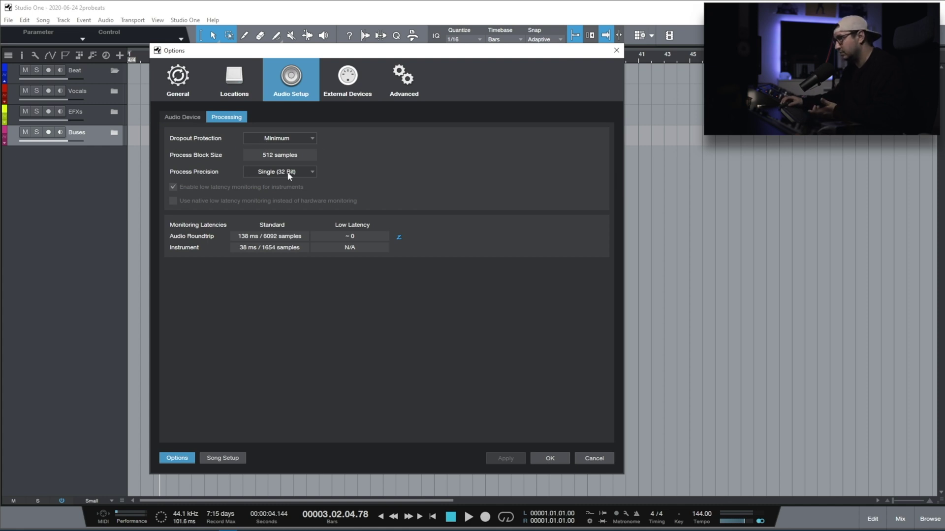
left_click(403, 84)
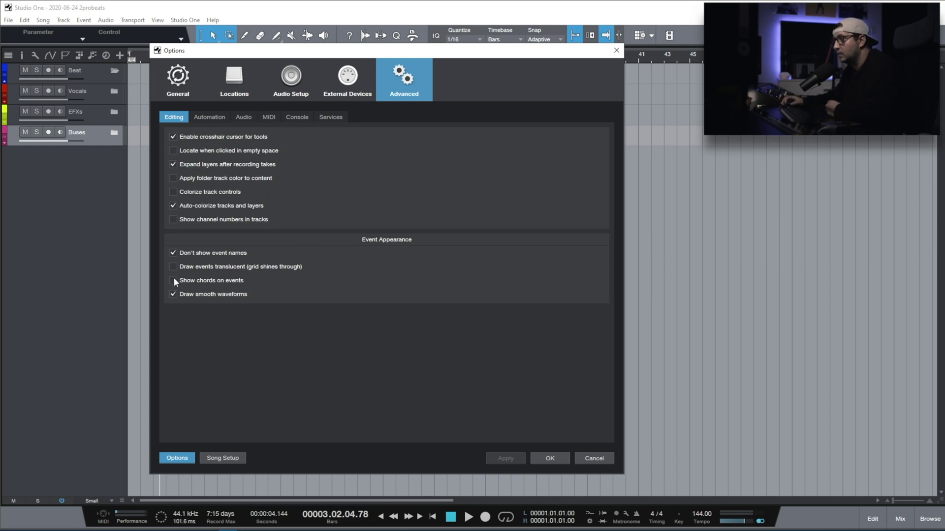
Show event names and repeat the drum loop event along the track with D
left_click(174, 253)
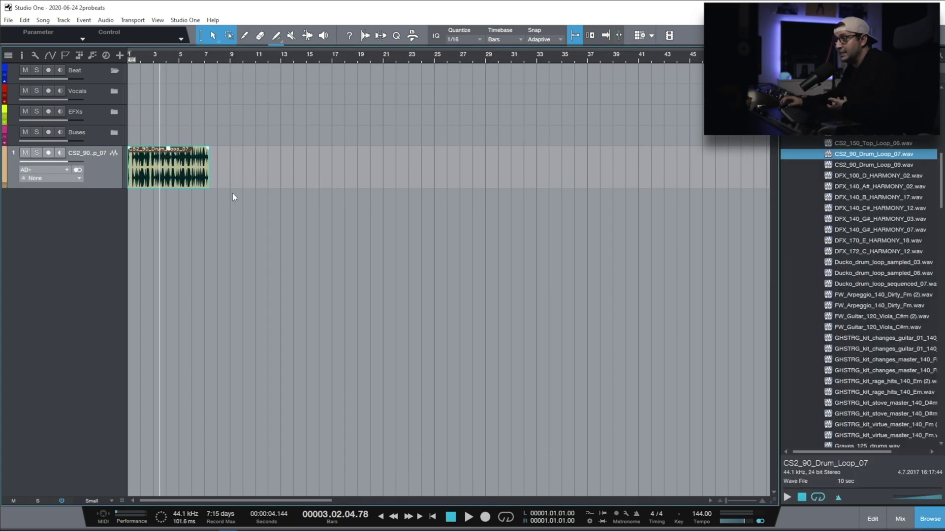
left_click(268, 186)
left_click(165, 156)
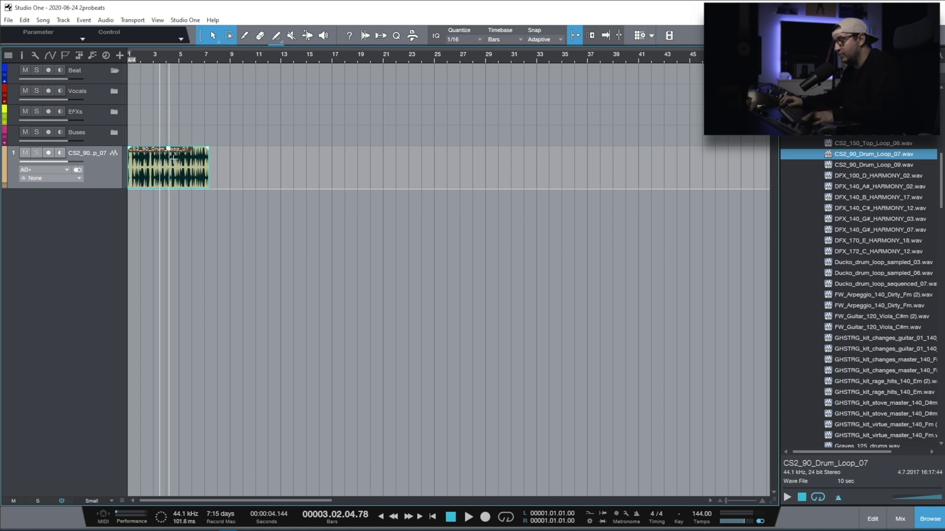
key("d")
key("d")
key("d")
key("d")
key("w")
key("w")
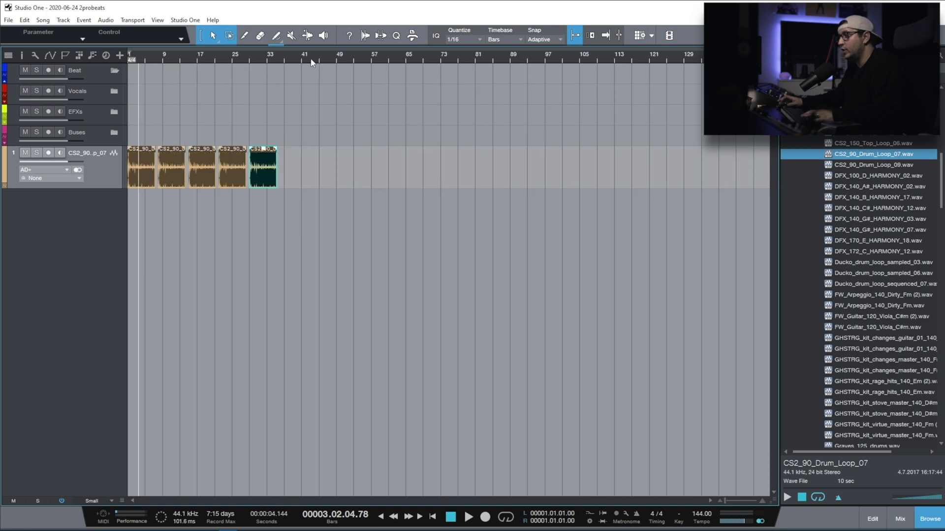
key("d")
key("d")
key("d")
key("d")
key("d")
key("d")
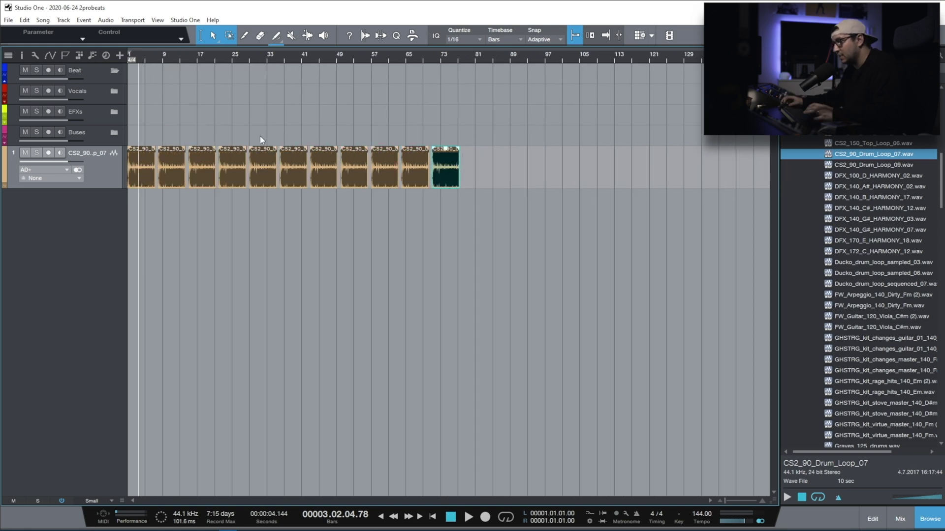
Try the Overview track height, set tracks to Normal with waveforms, and reopen Options
left_click(98, 500)
left_click(98, 428)
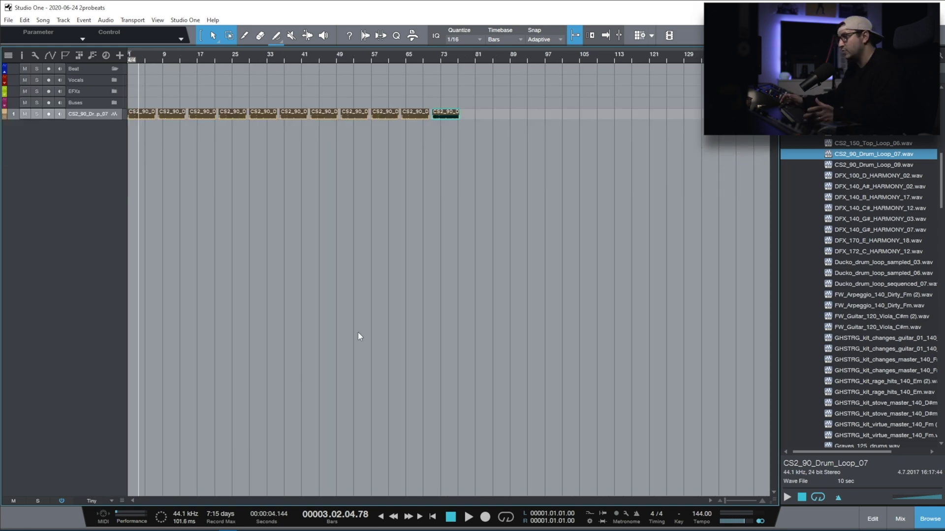
left_click(98, 501)
left_click(105, 428)
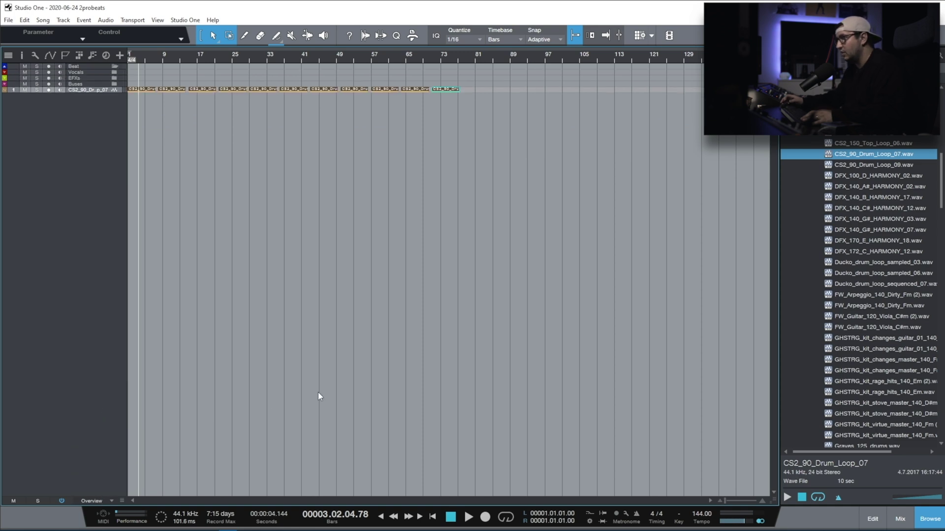
left_click(86, 502)
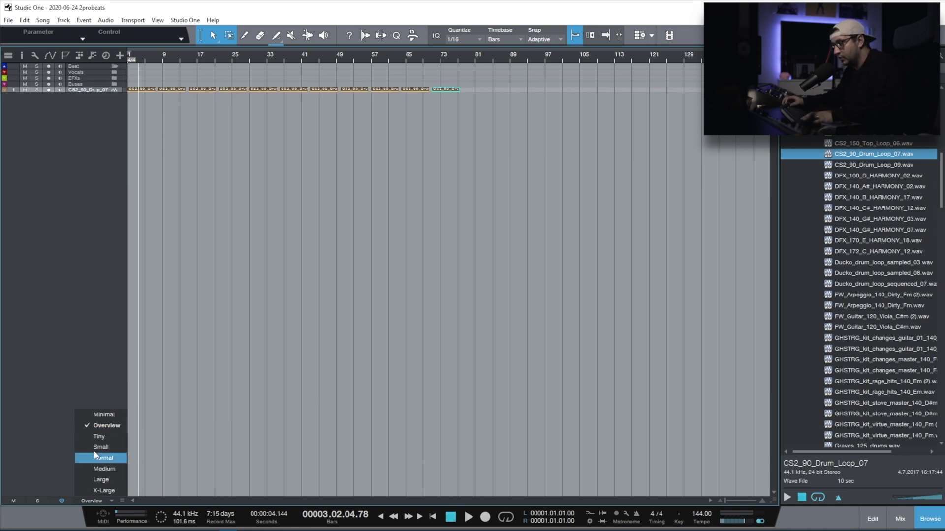
left_click(101, 440)
left_click(96, 502)
left_click(101, 462)
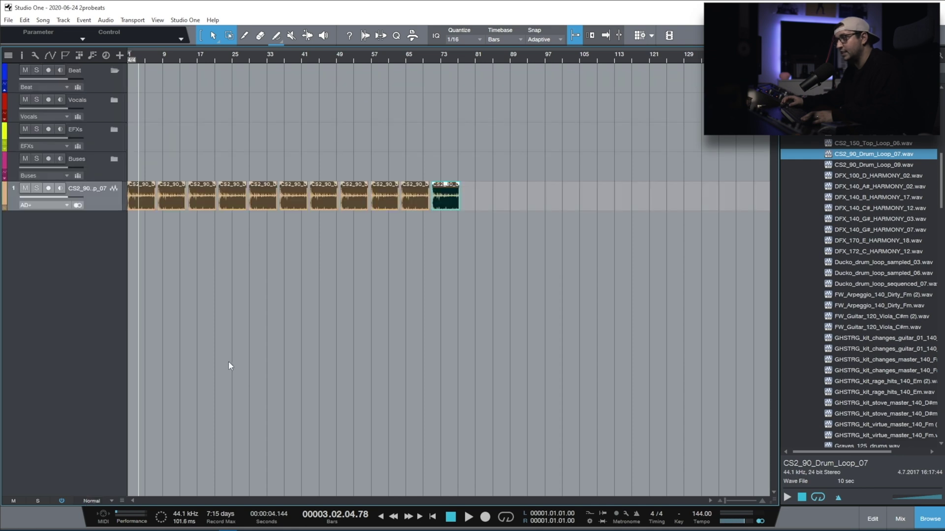
left_click(185, 20)
left_click(197, 123)
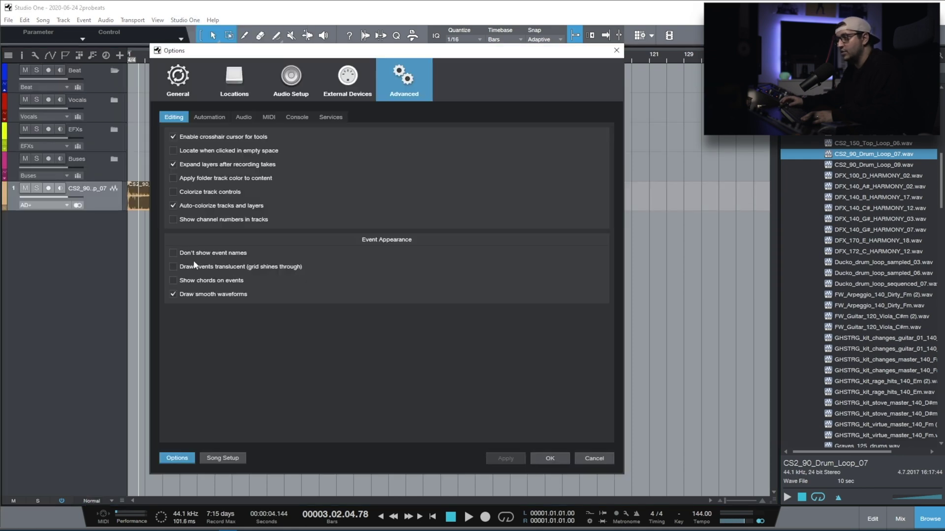
Hide event names on clips and apply translucent event drawing
left_click(173, 252)
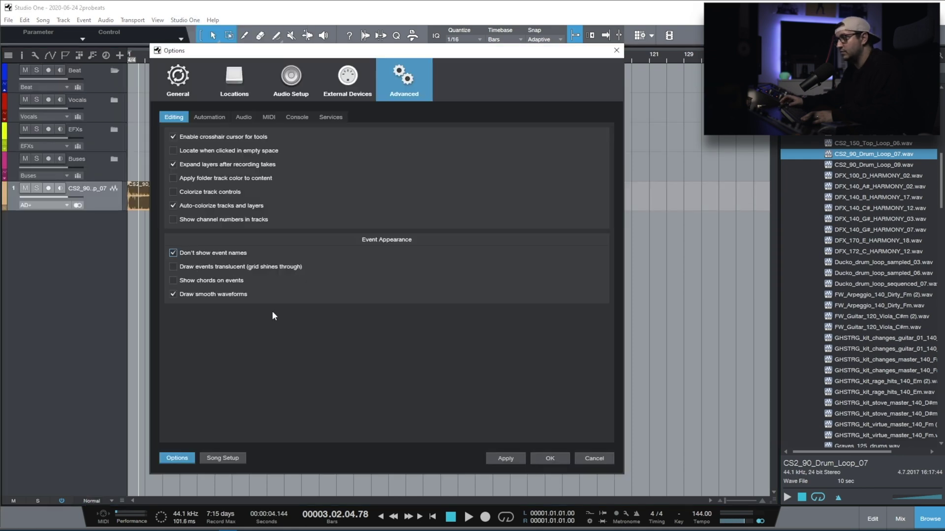
left_click(504, 459)
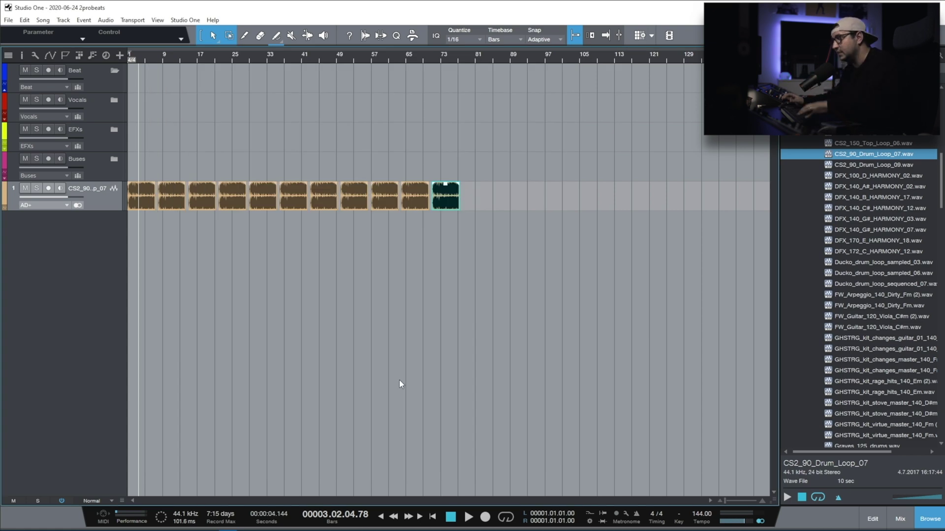
key("ctrl+comma")
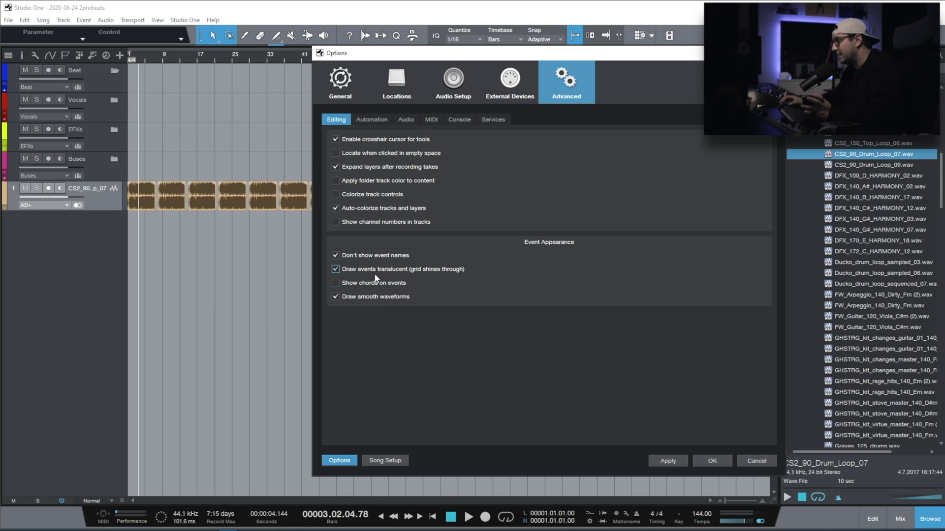
left_click(667, 461)
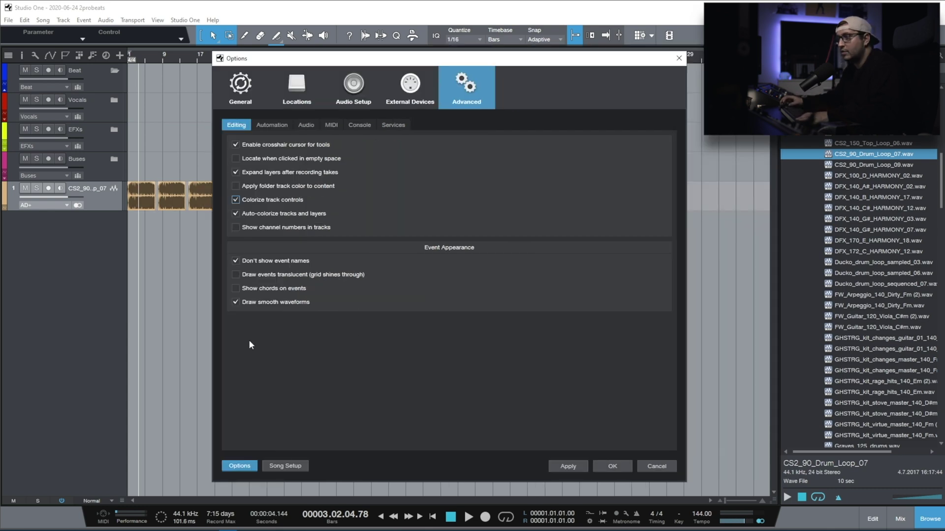
Try colorized track controls, turn them back off, and view the Automation settings
left_click(571, 467)
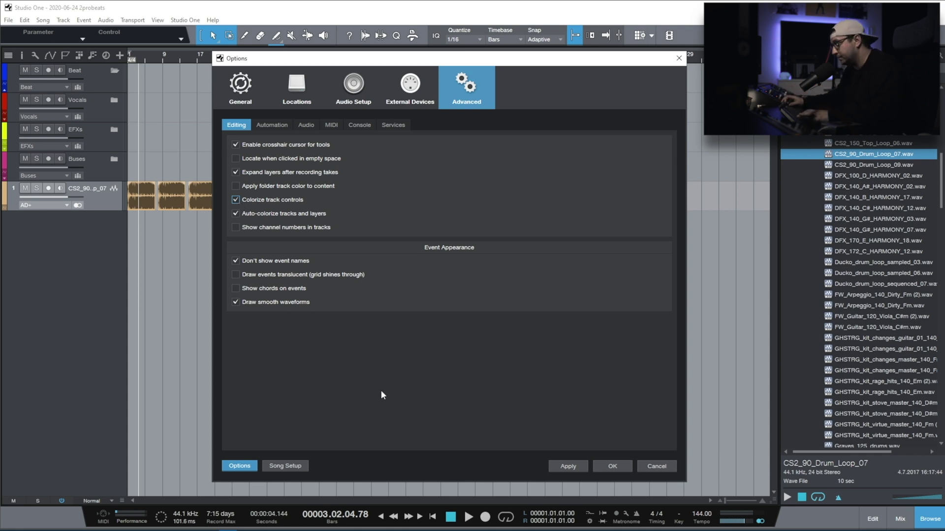
left_click(576, 467)
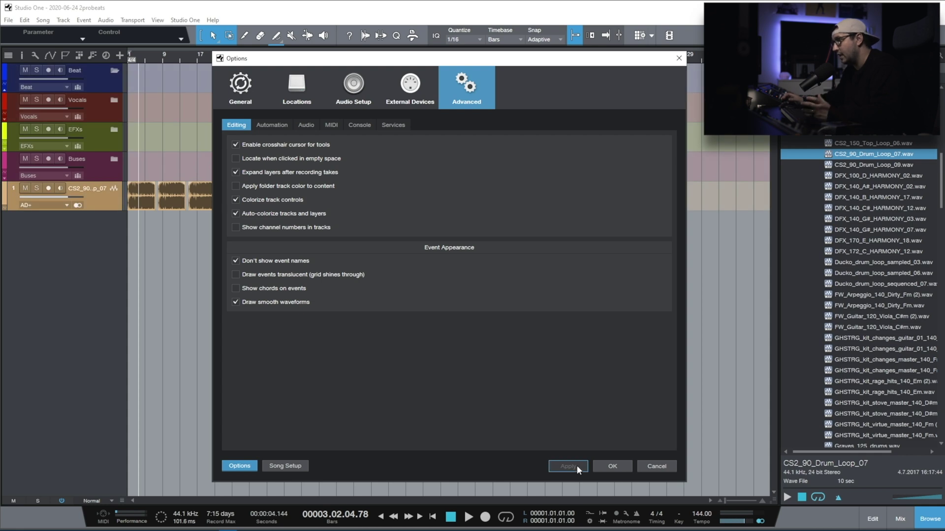
left_click(256, 200)
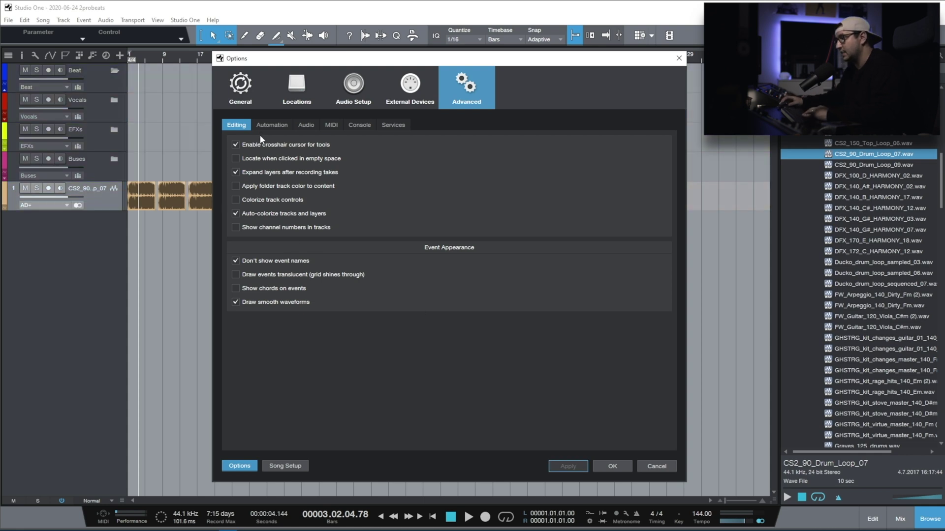
left_click(272, 125)
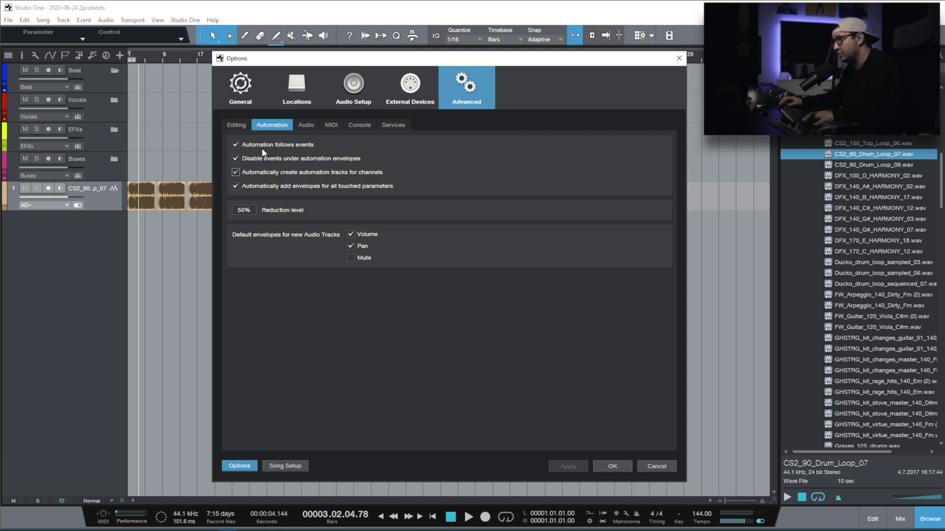
Close the Options window with OK, keeping the automation preferences
left_click(612, 466)
Delete the repeated loop events and show the track's Volume automation lane
key("Delete")
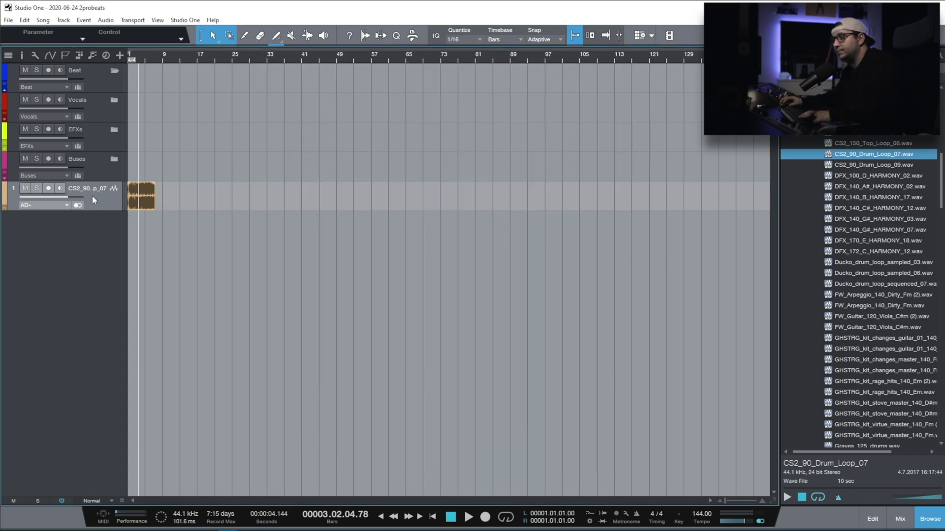
right_click(52, 197)
left_click(74, 213)
left_click_drag(162, 58, 373, 93)
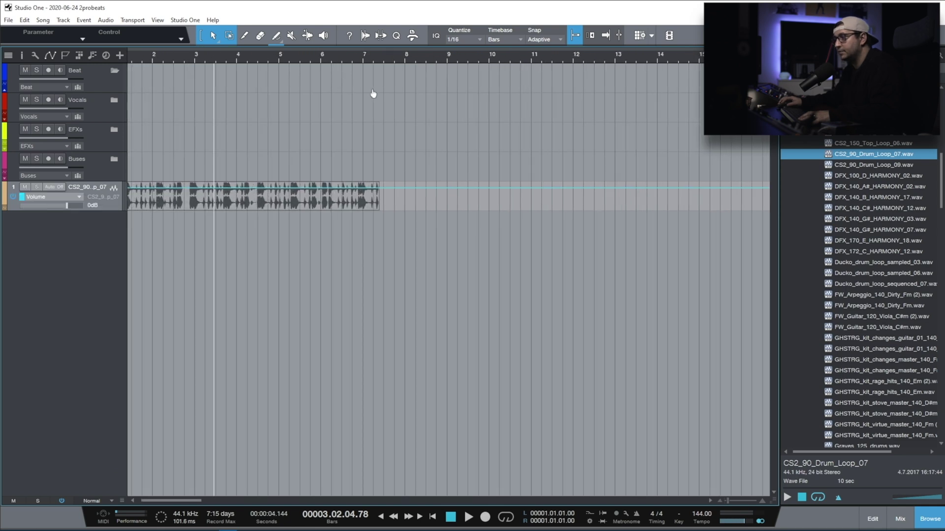
key("a")
key("w")
key("w")
key("w")
Duplicate the clip right after itself and toggle automation view on and off
key("d")
key("e")
key("e")
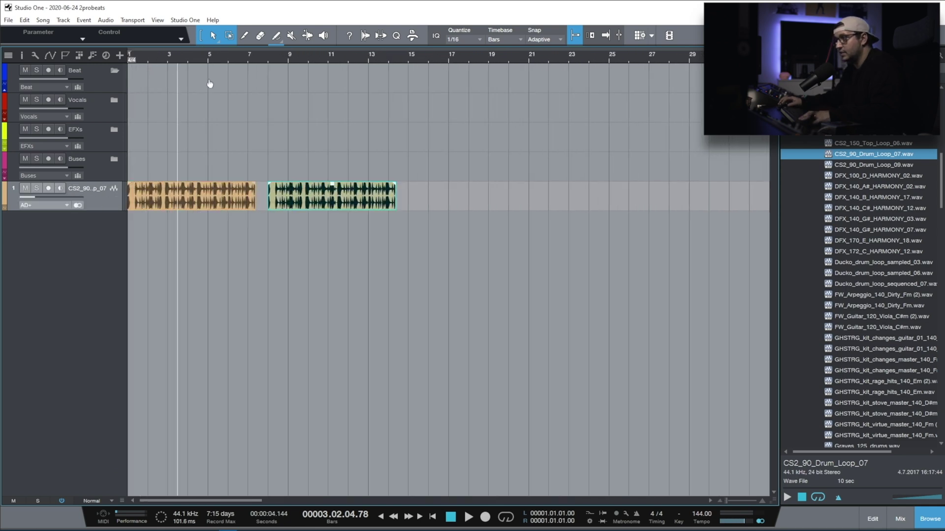
key("e")
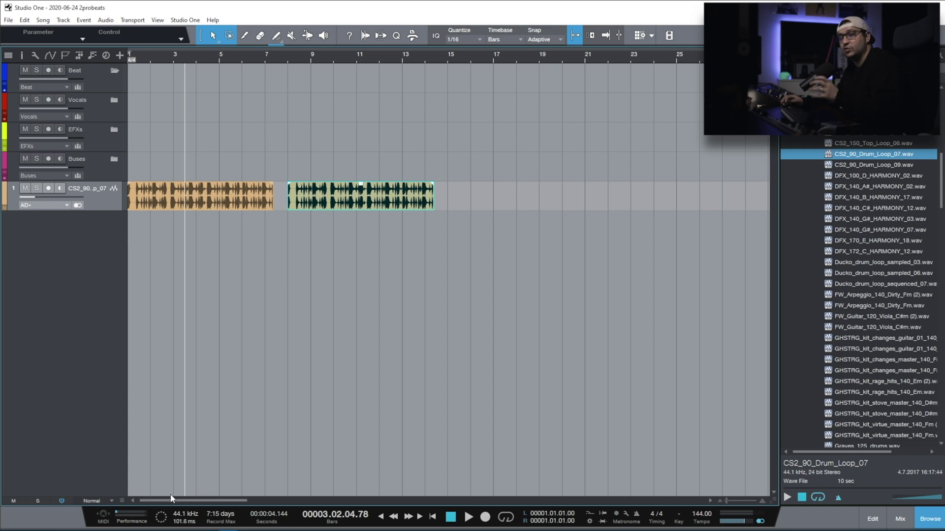
key("a")
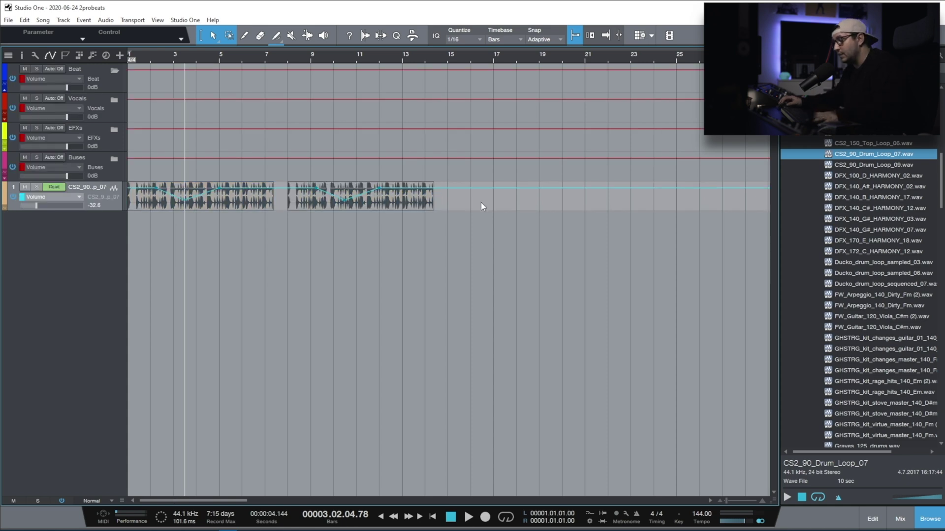
key("a")
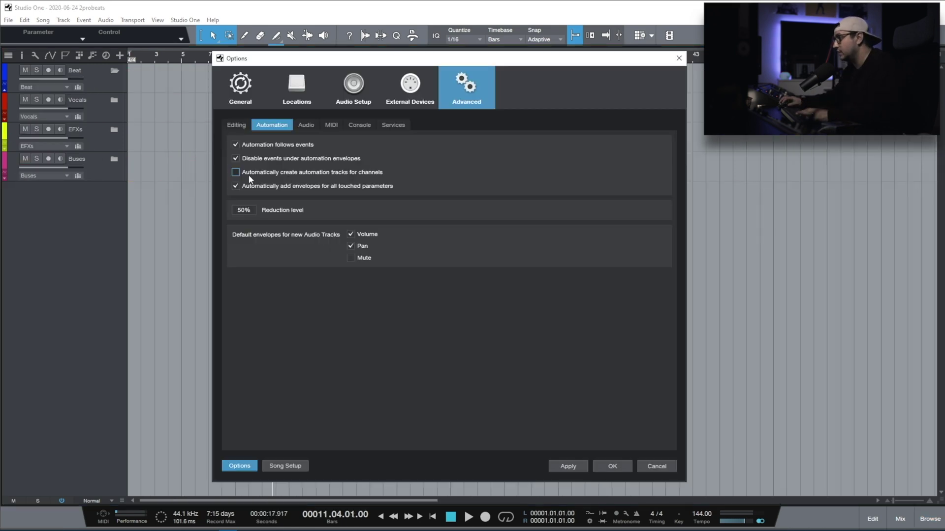
Close Options, open the console with F3, and add the Bus 1 bus channel
left_click(599, 467)
key("F3")
right_click(270, 386)
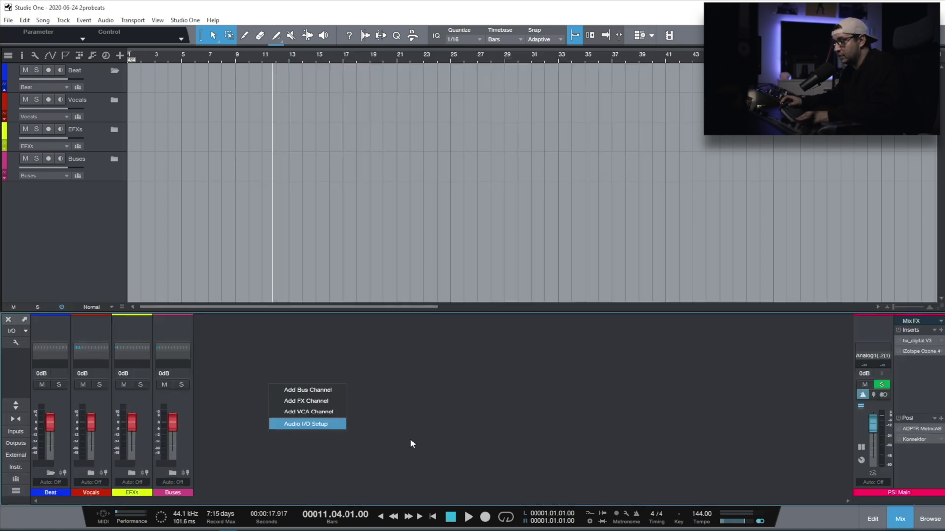
left_click(335, 390)
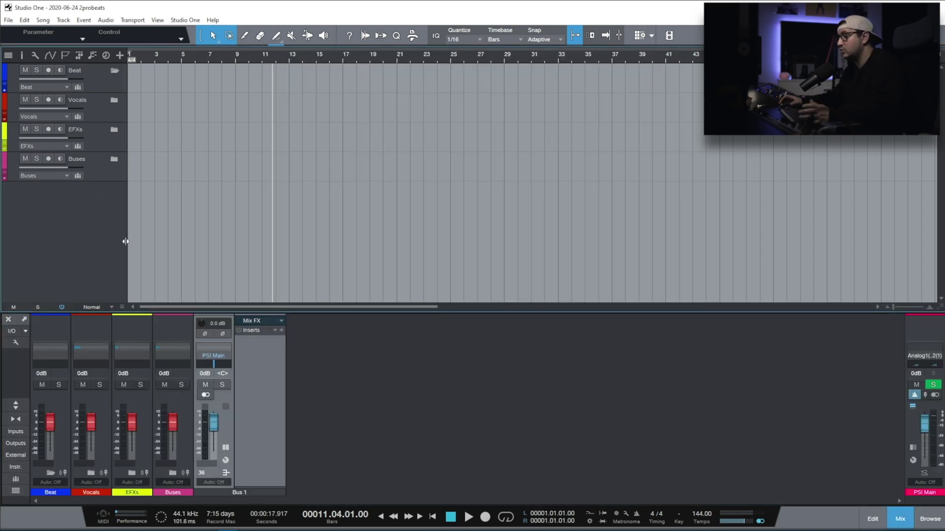
Toggle the console with F3 and bring up Bus 1's volume automation options
key("F3")
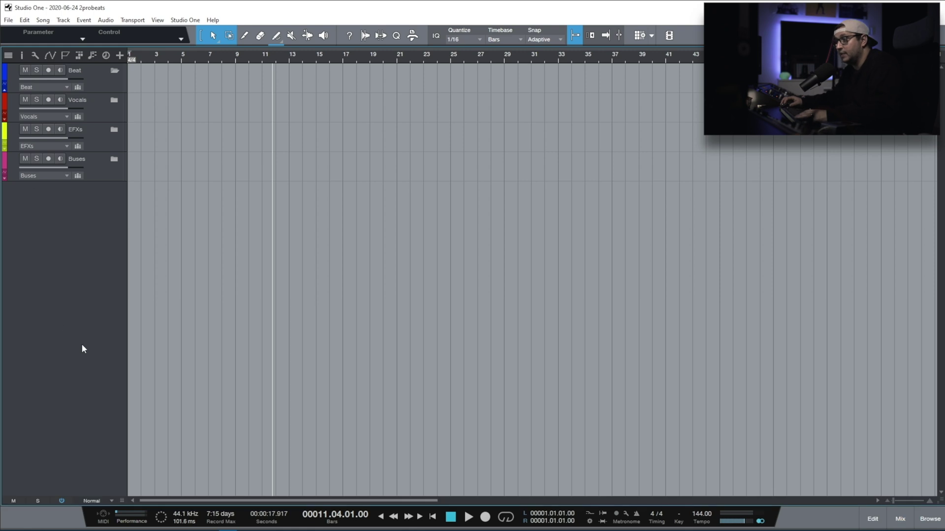
key("F3")
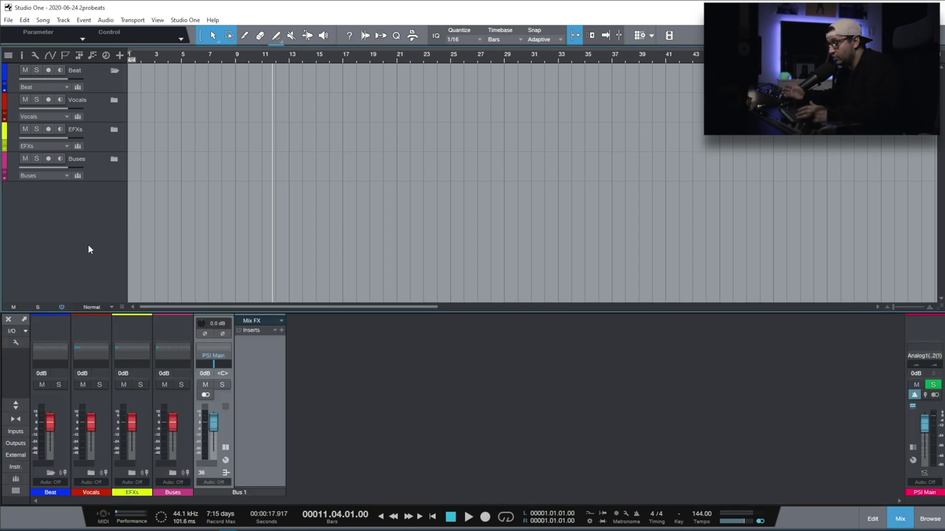
key("F3")
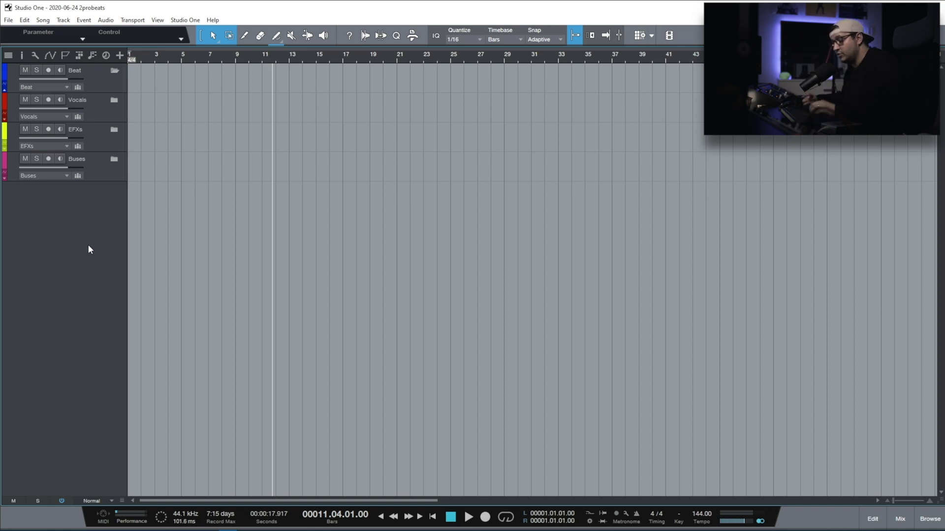
key("F3")
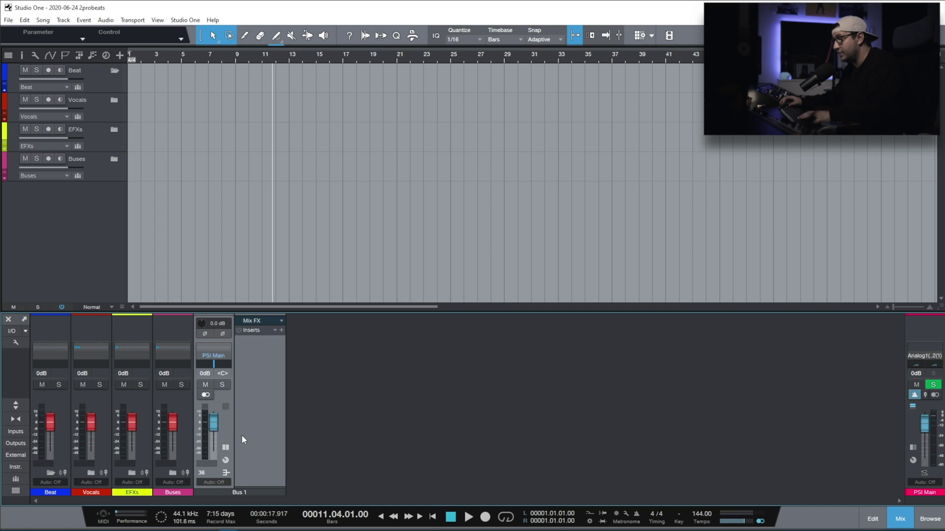
right_click(214, 423)
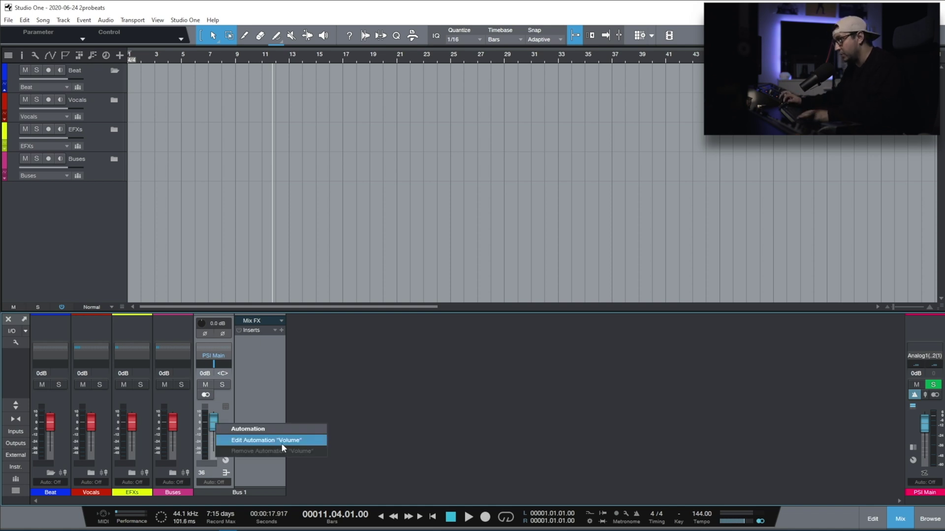
Add a volume automation track for Bus 1, then remove the Bus 1 track
left_click(282, 445)
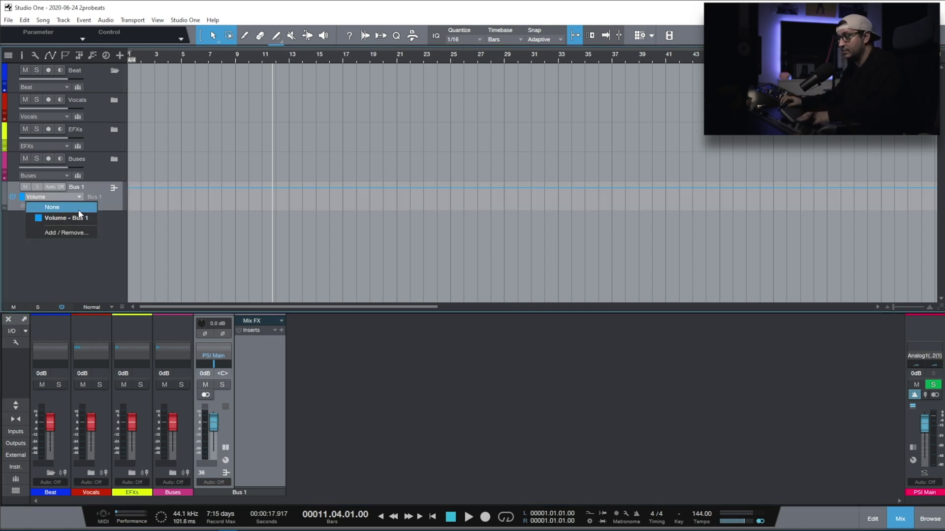
right_click(99, 192)
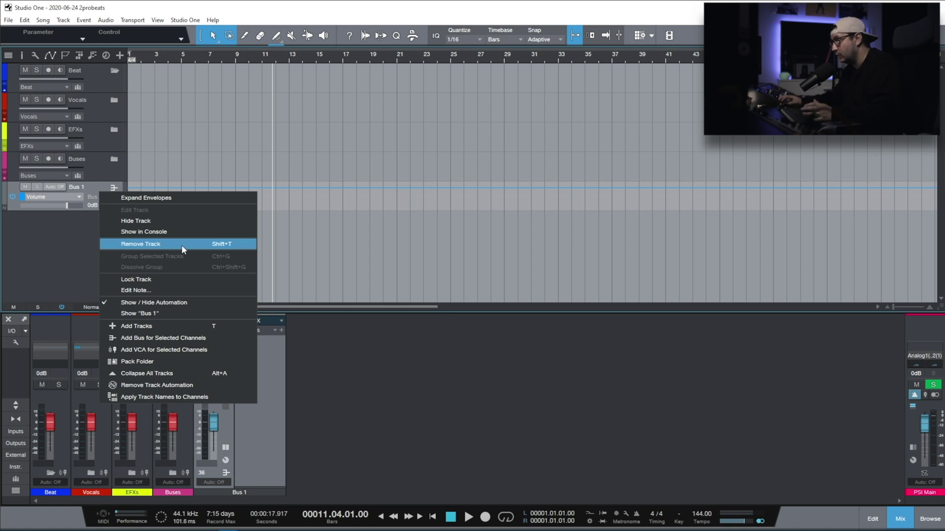
left_click(182, 249)
Add a bus channel from the mixer, undo it with Ctrl+Z, and expand the Buses folder
left_click(179, 21)
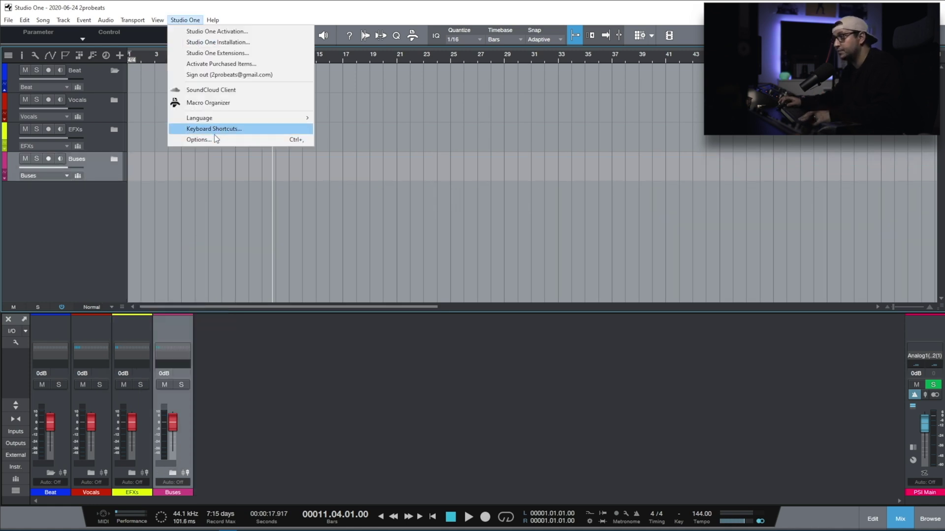
left_click(214, 135)
key("Escape")
right_click(301, 408)
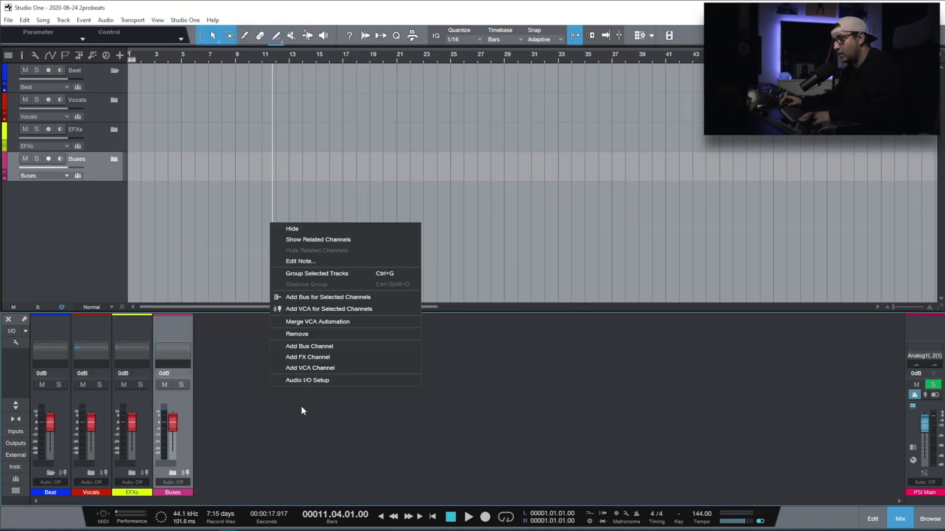
left_click(332, 346)
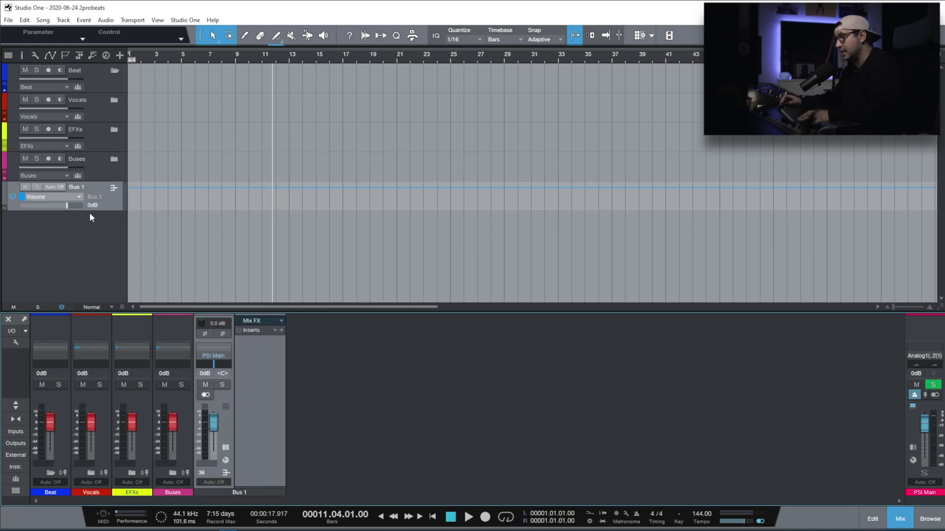
key("ctrl+z")
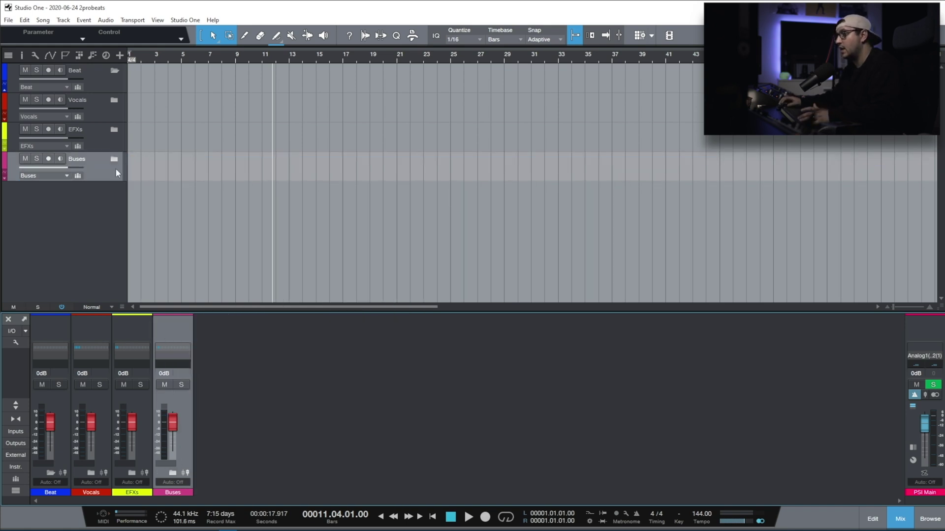
left_click(114, 159)
Set TrapVerb's ValhallaVintageVerb Decay to 5.01 s and switch its automation mode to Write
scroll(229, 194, "down", 3)
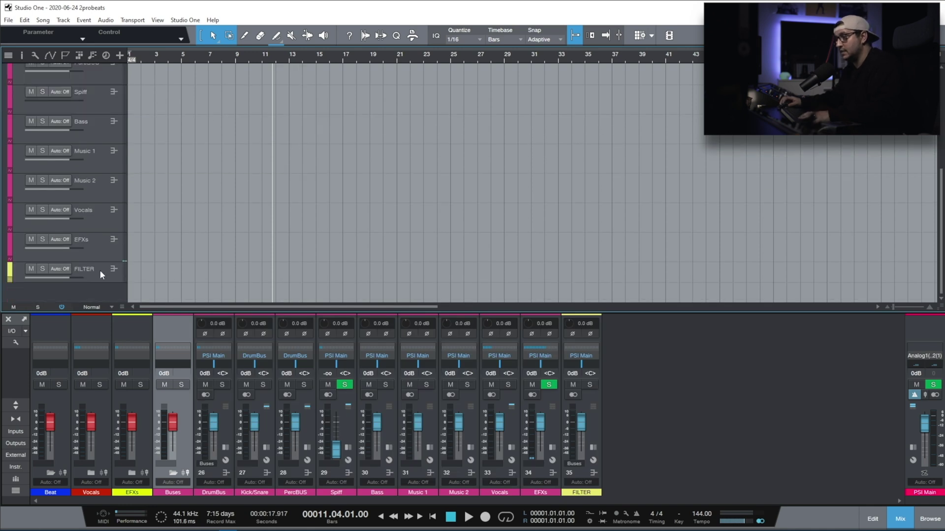
scroll(128, 167, "up", 5)
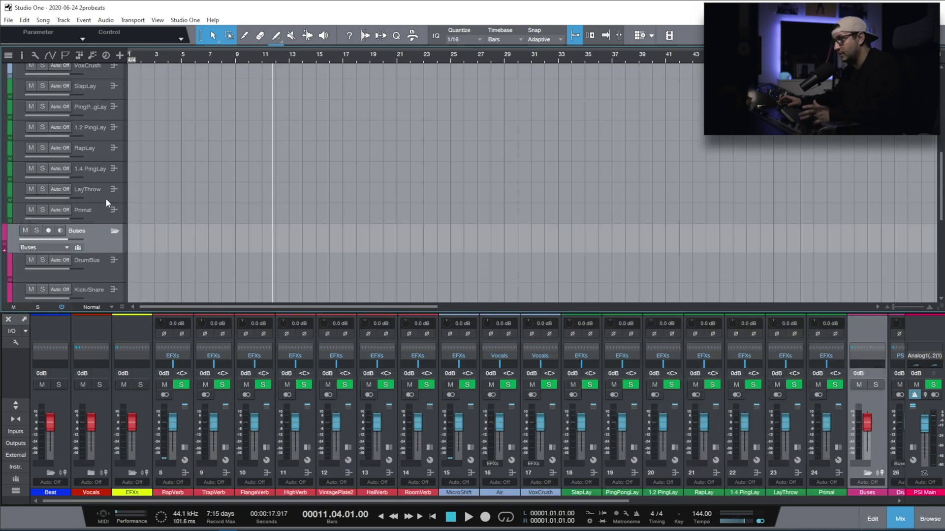
scroll(105, 199, "up", 5)
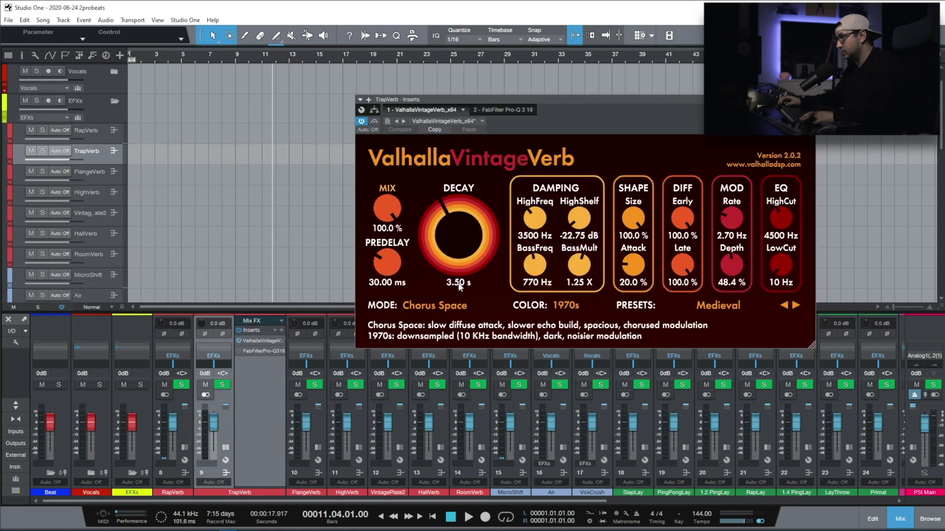
left_click_drag(459, 235, 448, 186)
left_click(368, 129)
left_click(391, 175)
Play briefly to record the Decay automation, then set TrapVerb's automation back to Off
key("space")
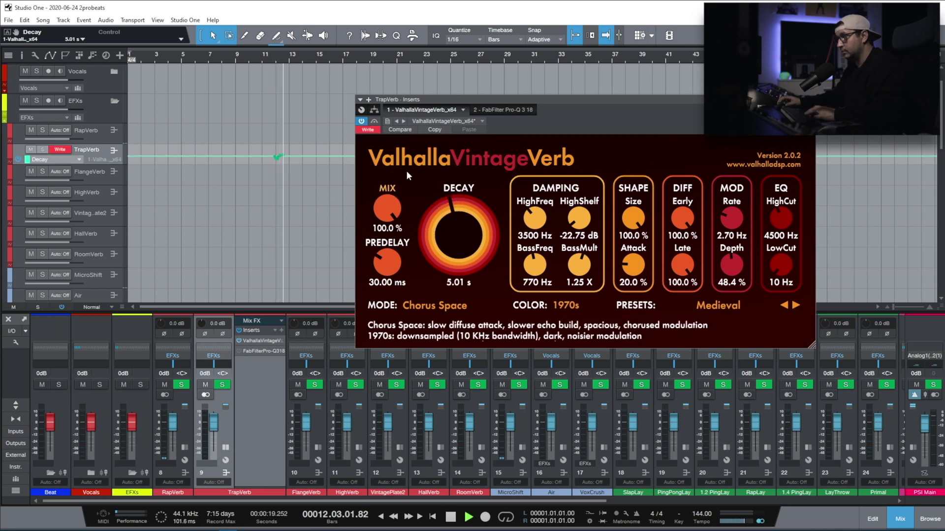
key("space")
left_click(369, 131)
left_click(389, 144)
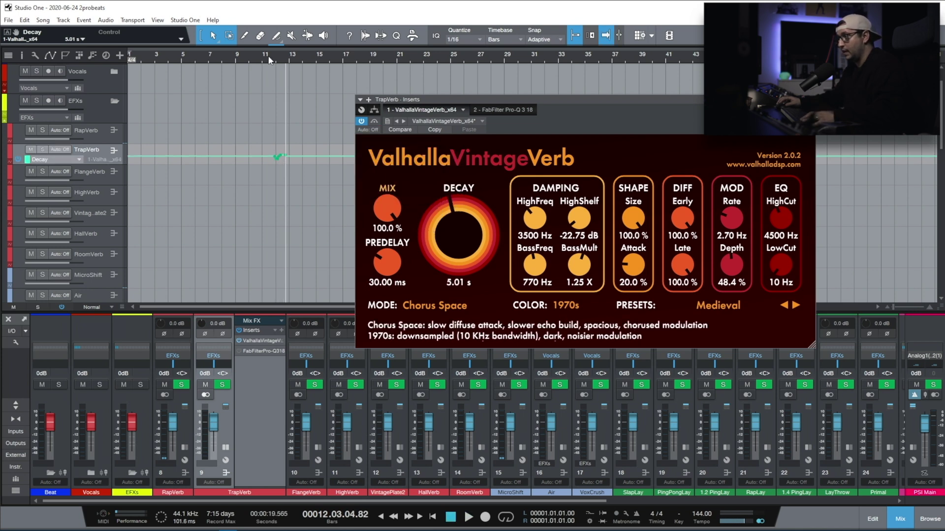
Close the reverb window and mixer, then bring up Options with Ctrl+,
scroll(259, 147, "up", 3)
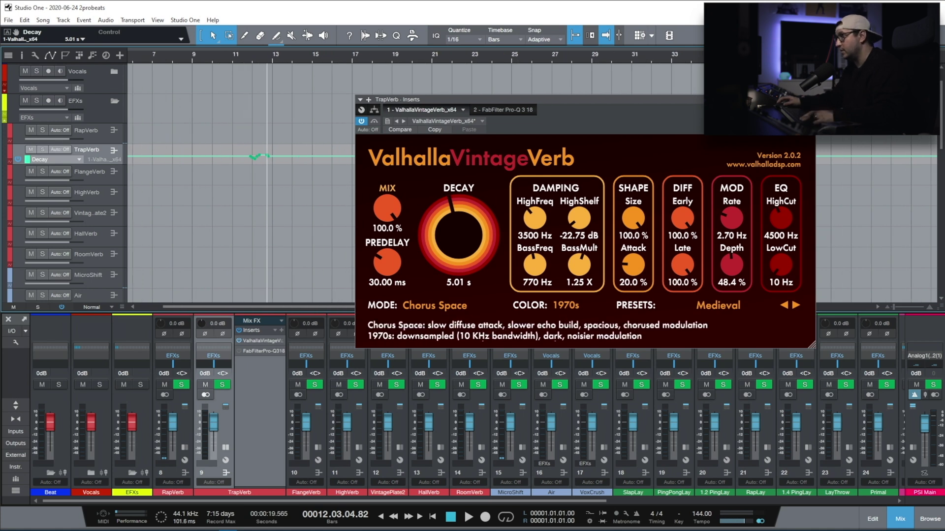
key("F3")
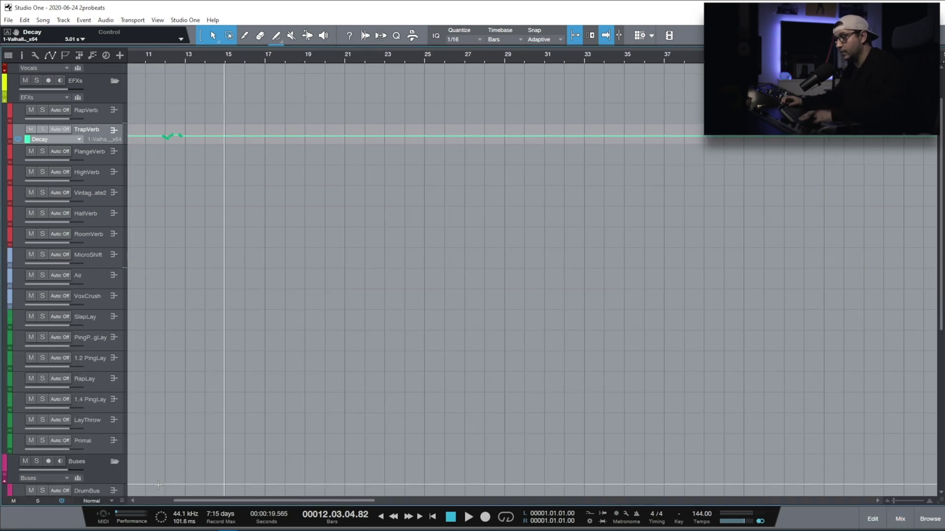
key("ctrl+comma")
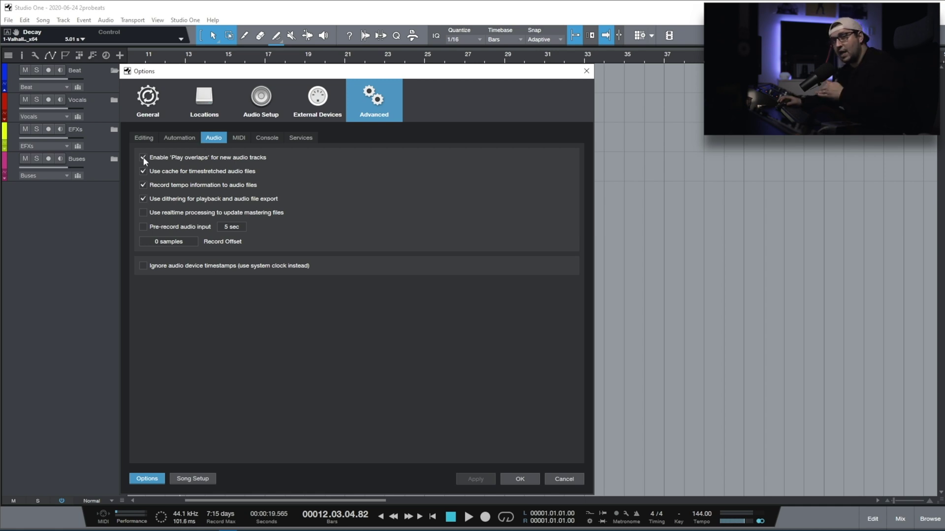
Close Options, check New Song's Play overlaps default, cancel, and pick CS2_90_Drum_Loop_07.wav in the browser
key("Return")
left_click(9, 20)
left_click(20, 28)
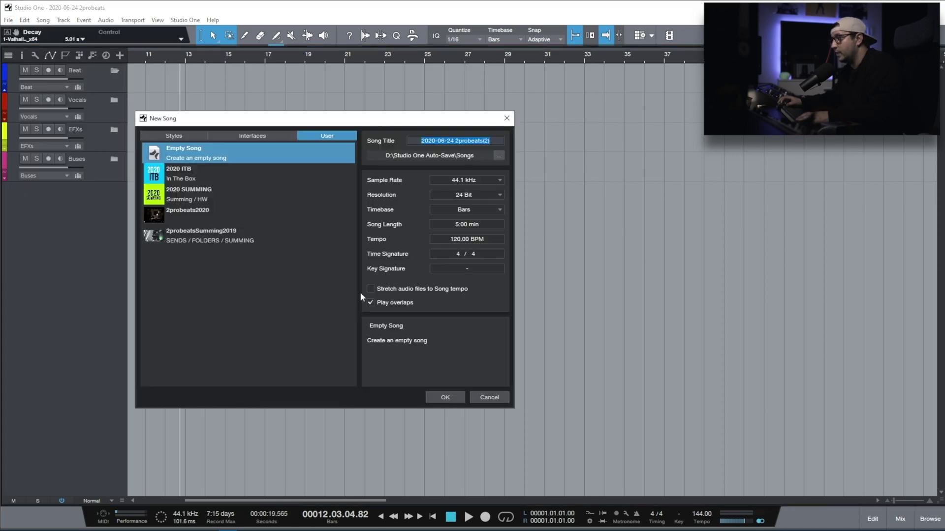
key("Escape")
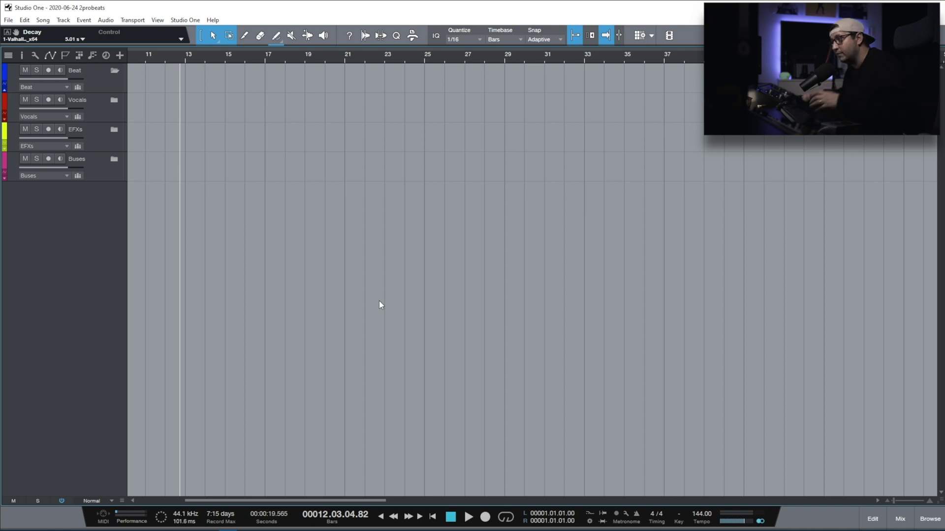
left_click(930, 519)
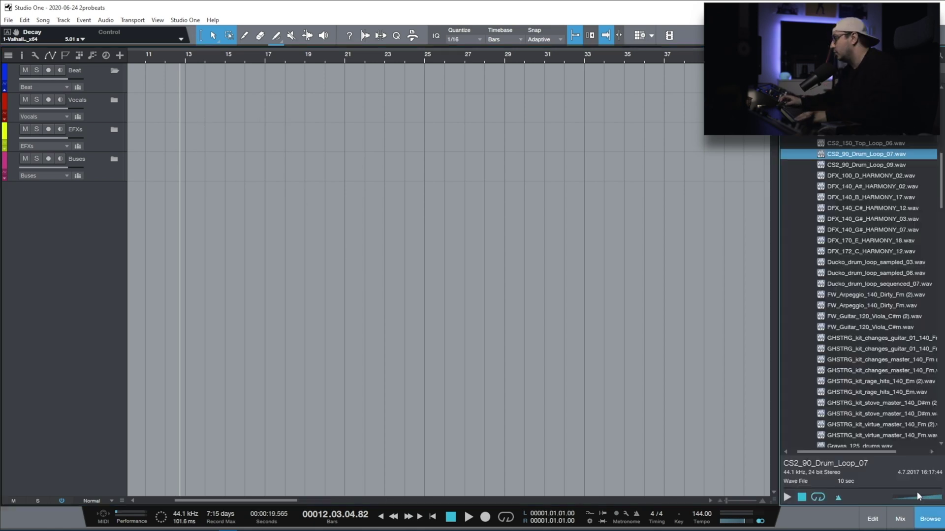
Add CS2_90_Drum_Loop_07 and CS2_90_Drum_Loop_09 as tracks and rename track 1 'verse1'
left_click_drag(866, 154, 172, 197)
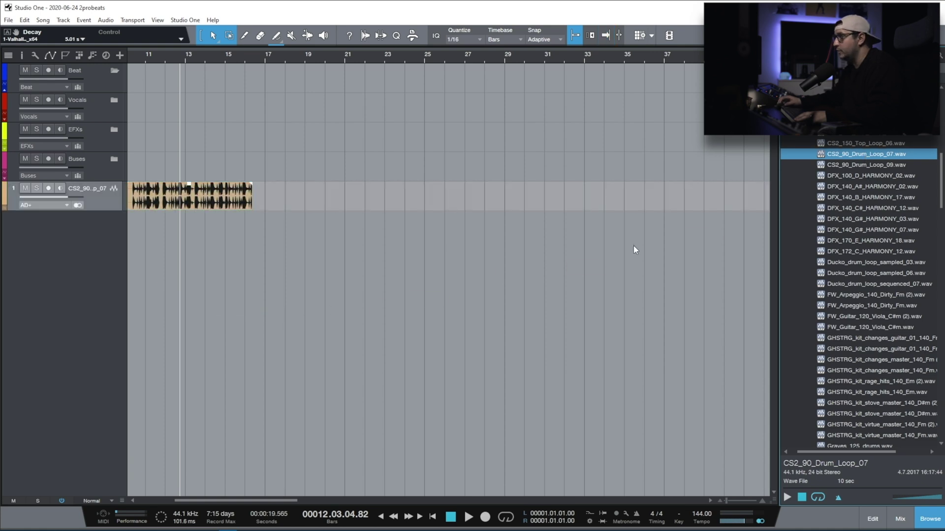
left_click_drag(866, 165, 373, 206)
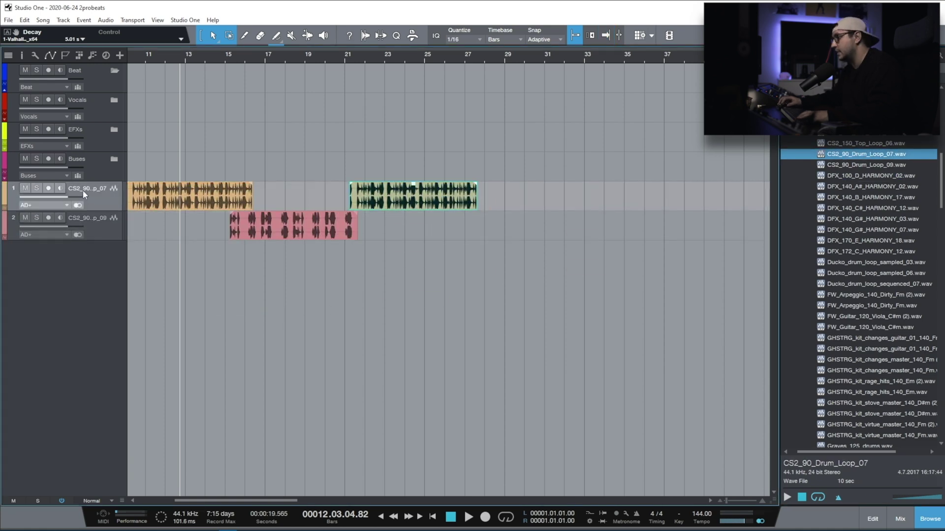
double_click(84, 188)
type("verse1")
key("Return")
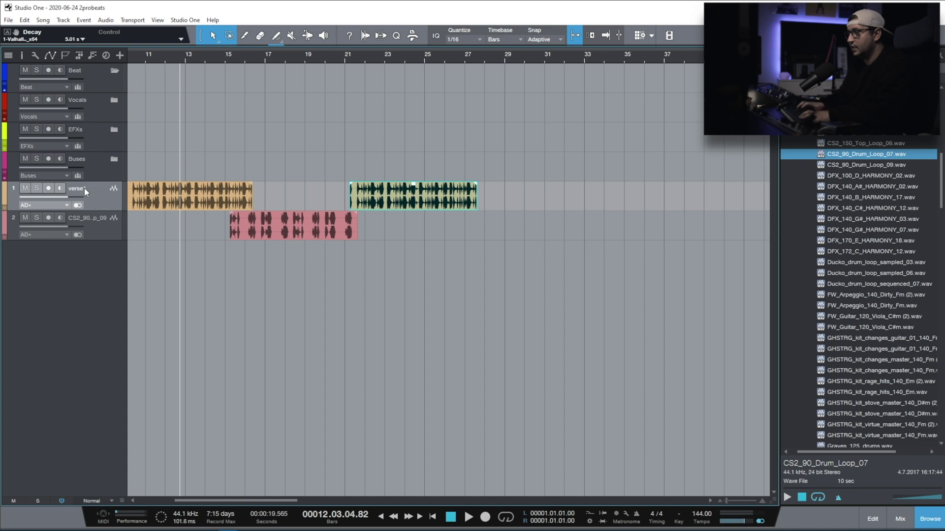
Rename track 2 to 'verse1 punch'
double_click(85, 217)
type("ver")
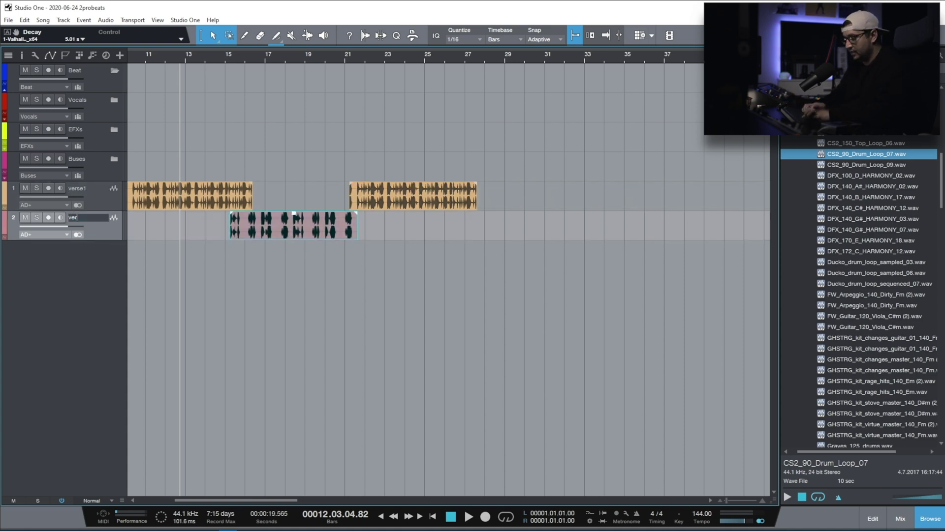
type("se")
key("Return")
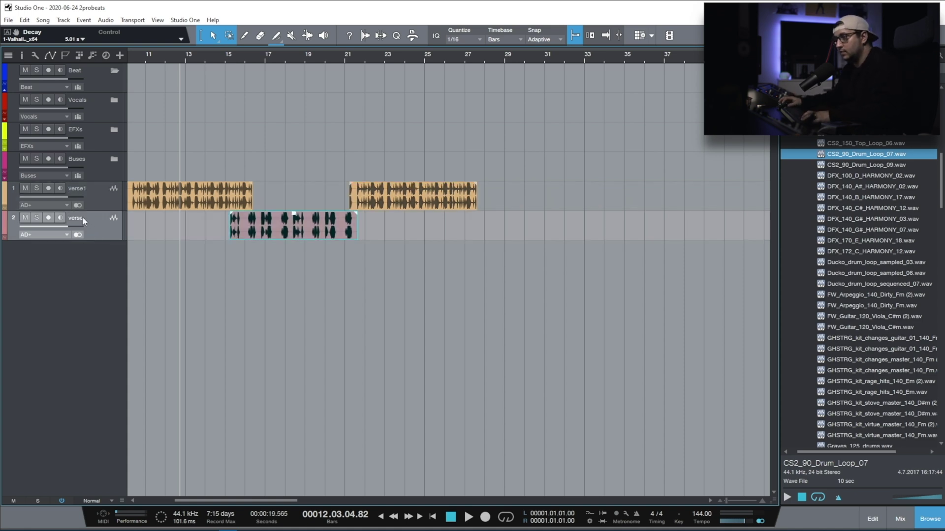
type("1 punch")
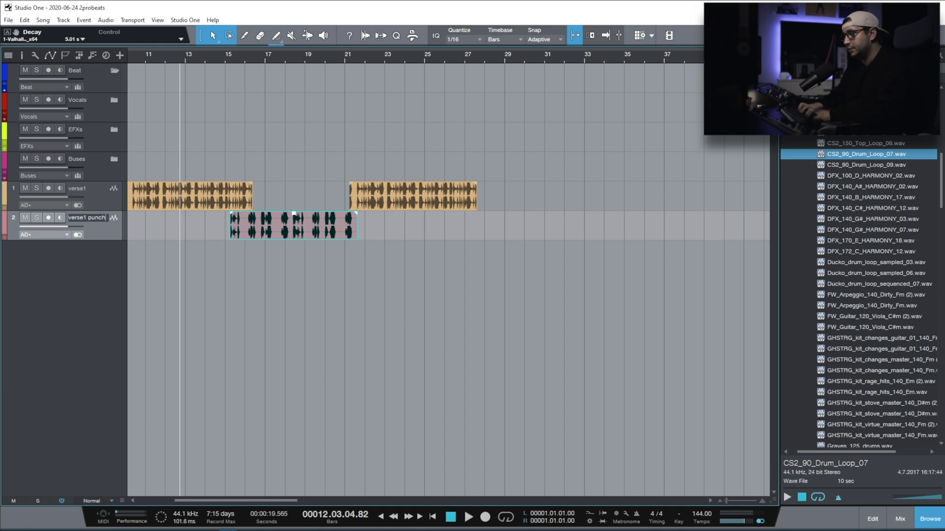
key("Return")
Move the punch clip onto verse1, mute verse1 punch and solo verse1 to audition, then drag its middle section down a track
left_click_drag(258, 235, 261, 197)
left_click(218, 59)
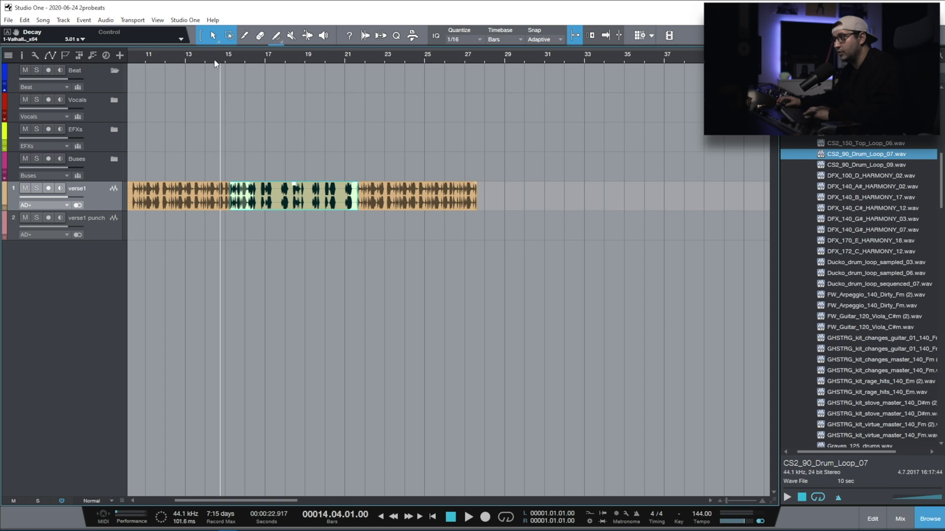
left_click(25, 217)
left_click(37, 188)
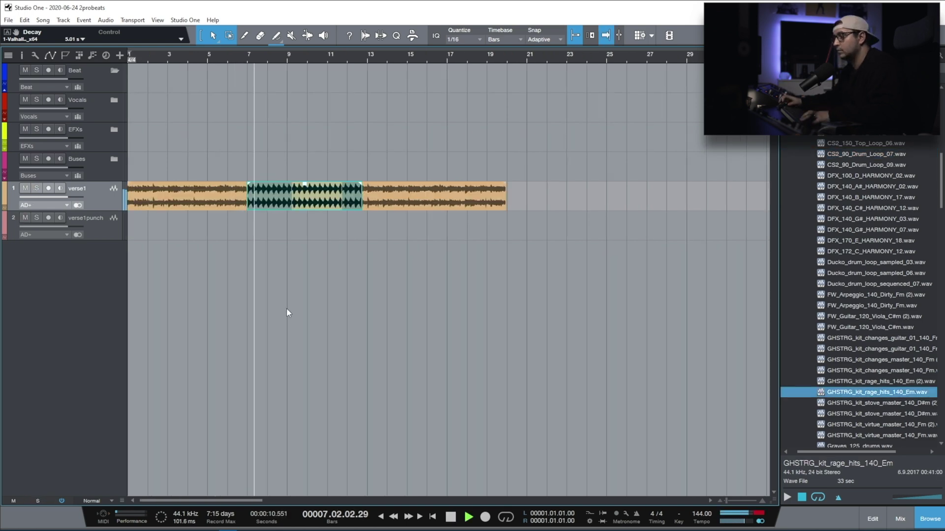
left_click(237, 62)
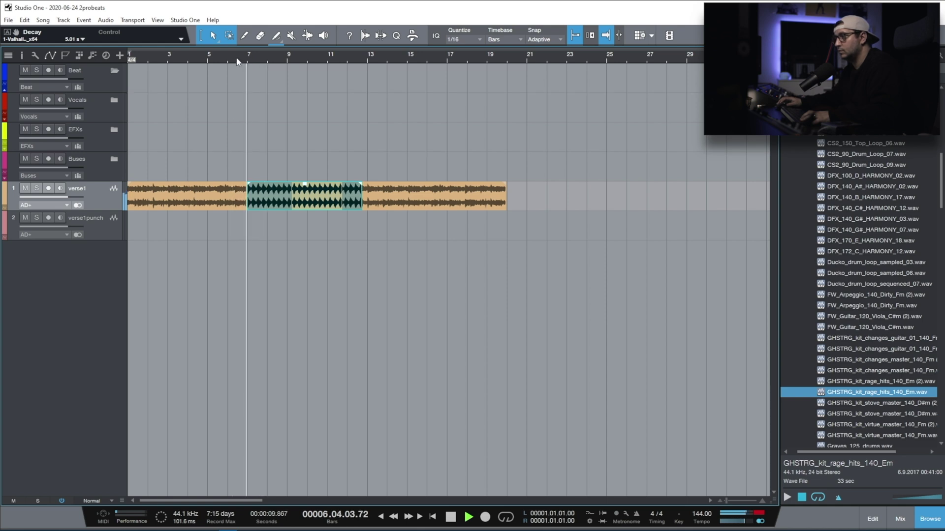
key("space")
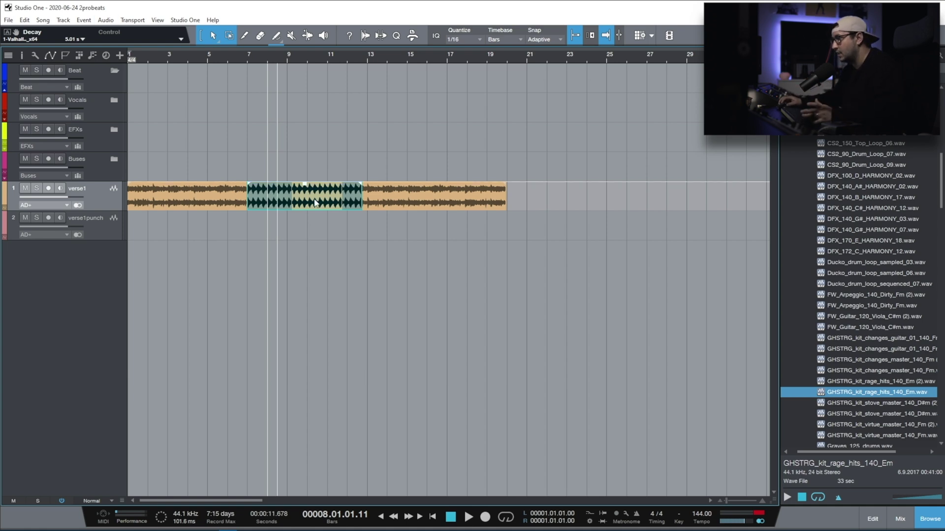
mouse_move(322, 201)
left_mouse_down()
mouse_move(327, 273)
mouse_move(315, 215)
left_mouse_up()
Review the Options settings, then close them and dismiss the track context menu
left_click(185, 20)
left_click(226, 131)
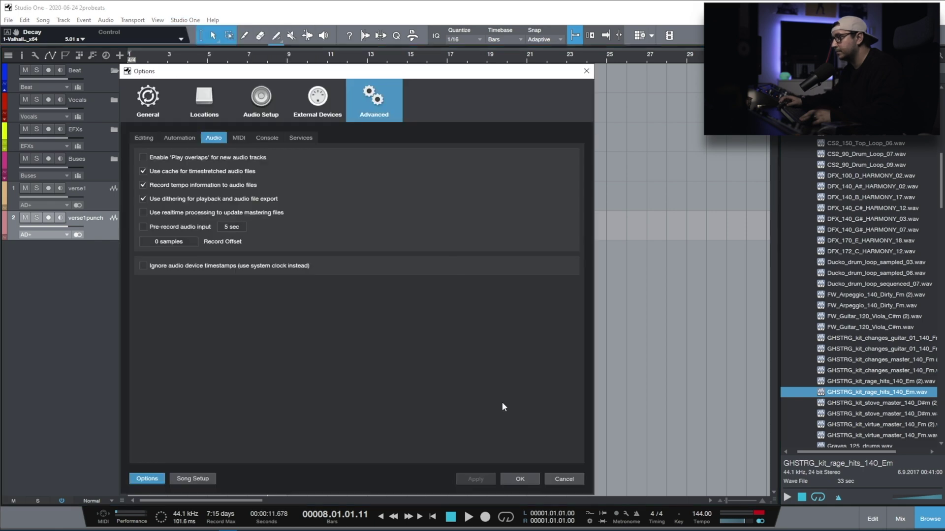
key("Escape")
right_click(96, 193)
key("Escape")
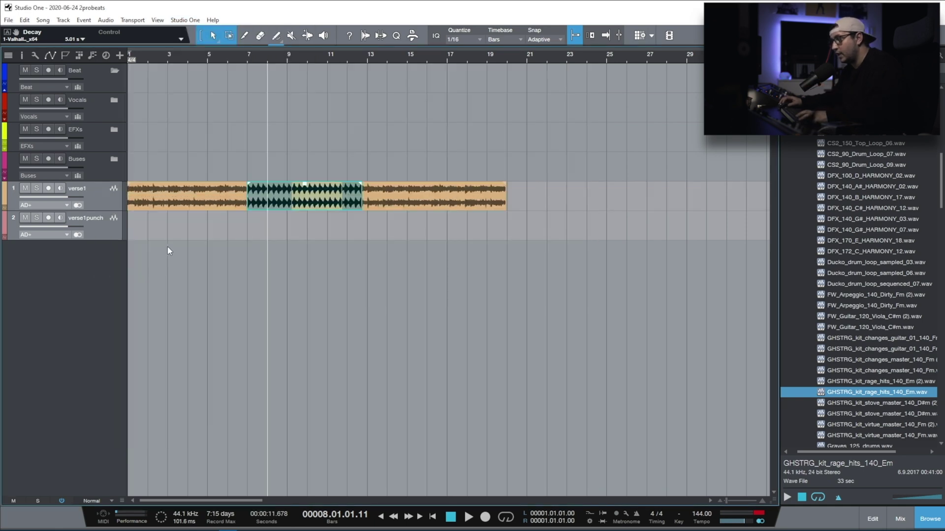
Add the rage hits loop, stack its red event over the purple one on track 3, solo and play
left_click_drag(877, 393, 269, 329)
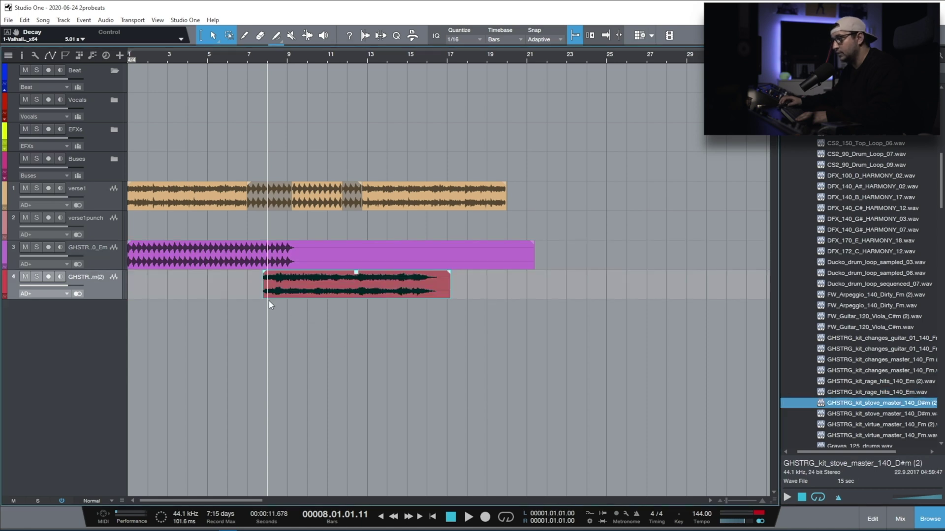
left_click_drag(275, 291, 245, 291)
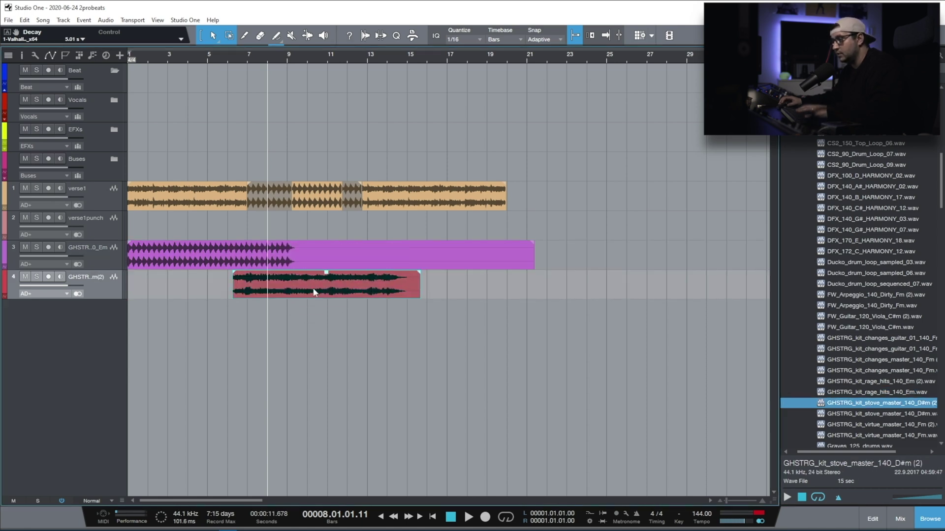
left_click_drag(318, 294, 311, 295)
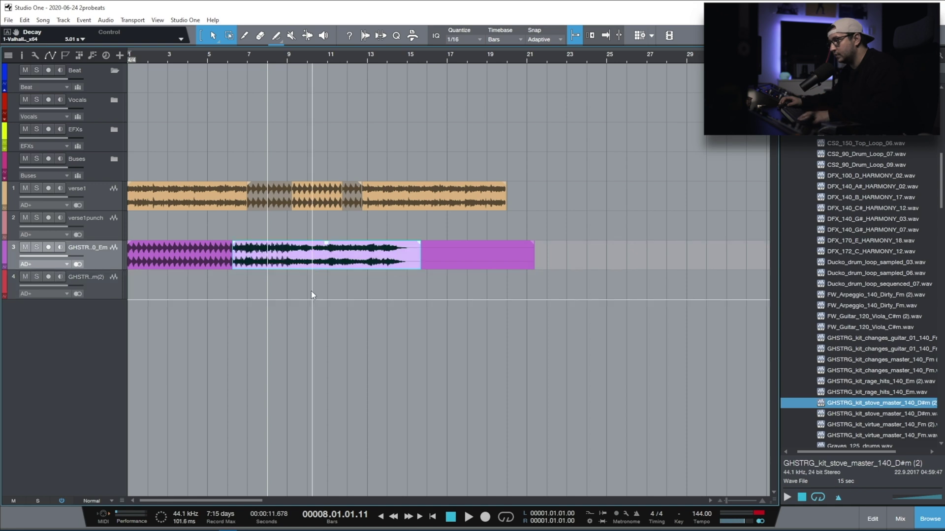
key("f")
key("space")
key("s")
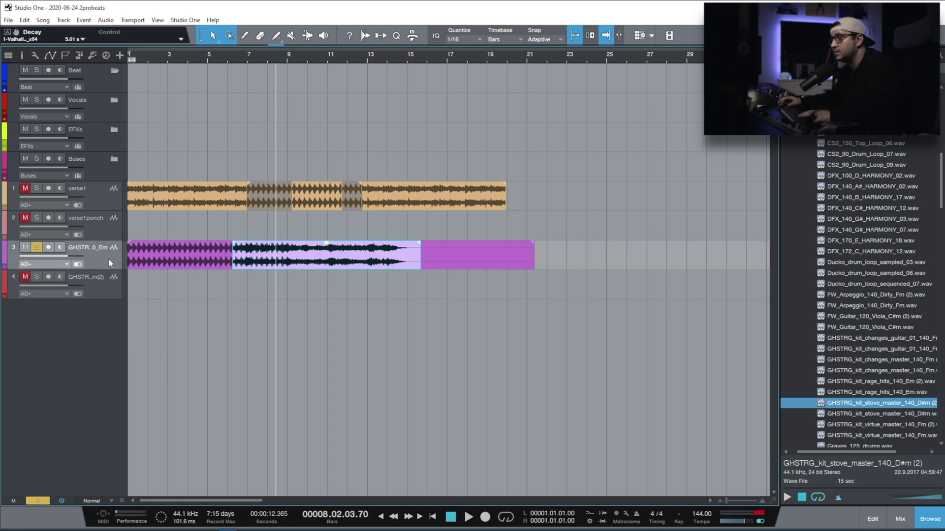
Select and delete the four demo tracks
left_click(101, 200)
right_click(101, 200)
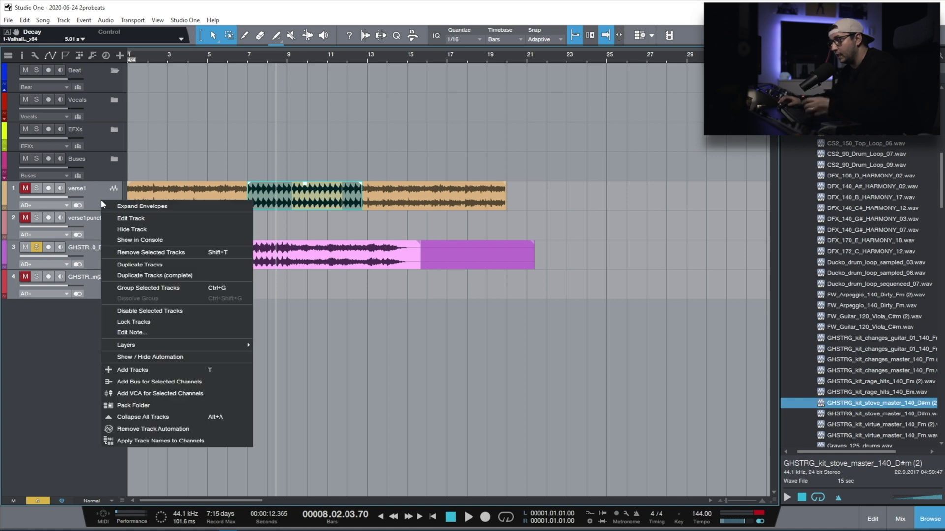
left_click(151, 252)
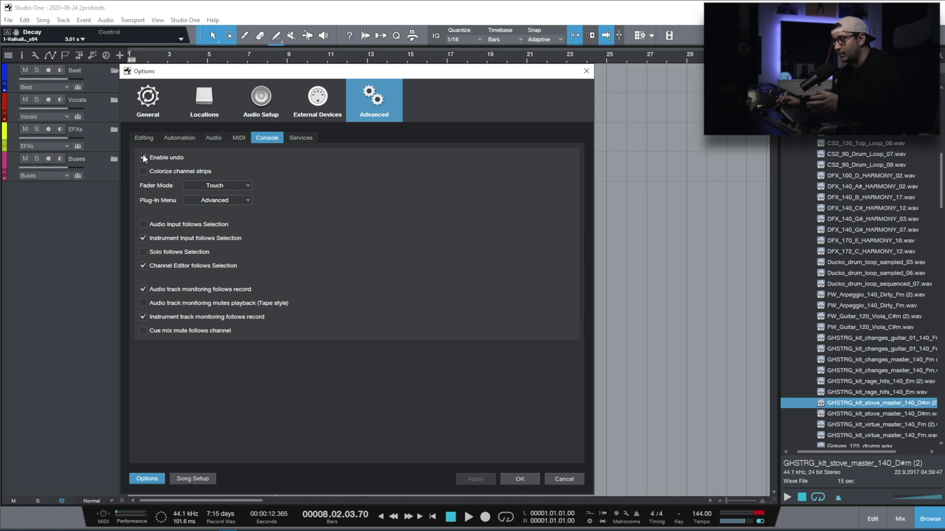
Close Options, show the mixer console, and reopen Options moved aside to reveal the mixer
key("Return")
key("F3")
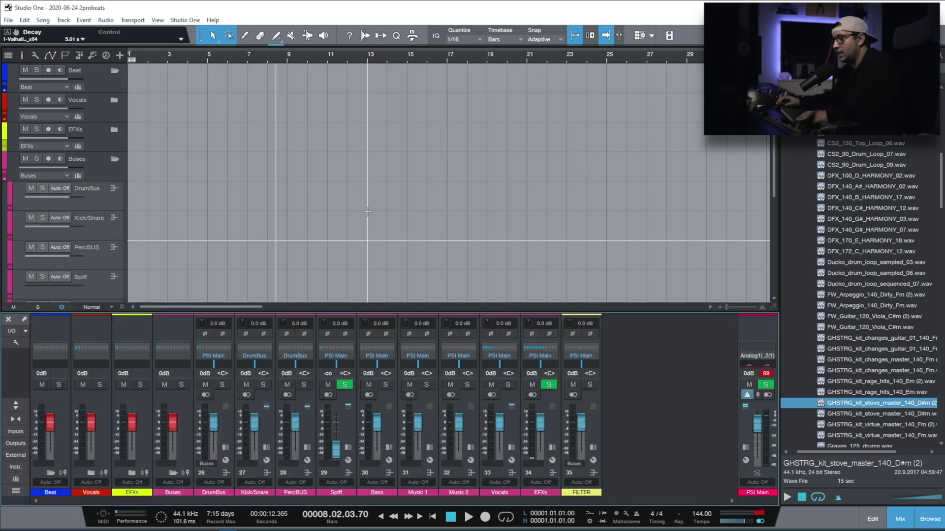
left_click(185, 20)
left_click(197, 140)
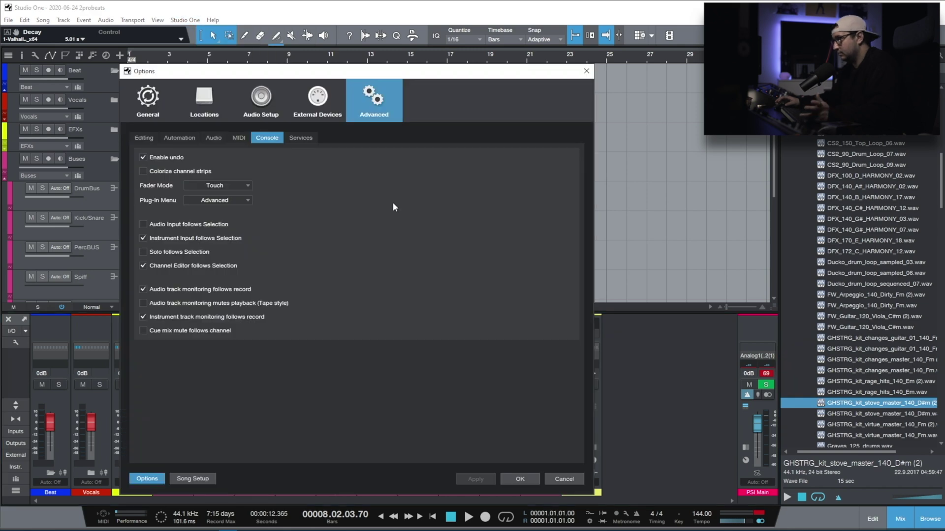
left_click_drag(407, 76, 533, 61)
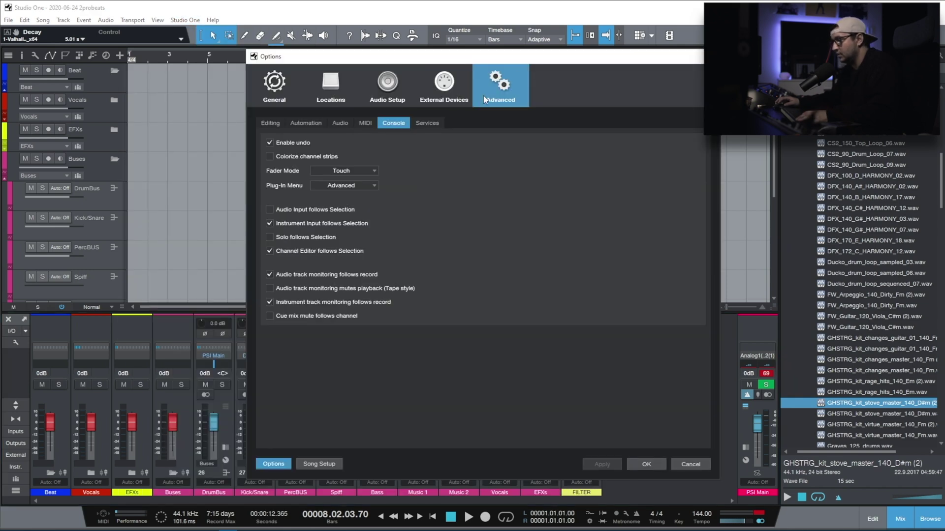
Turn on Colorize channel strips, apply to preview the colours, then turn it back off
left_click(280, 158)
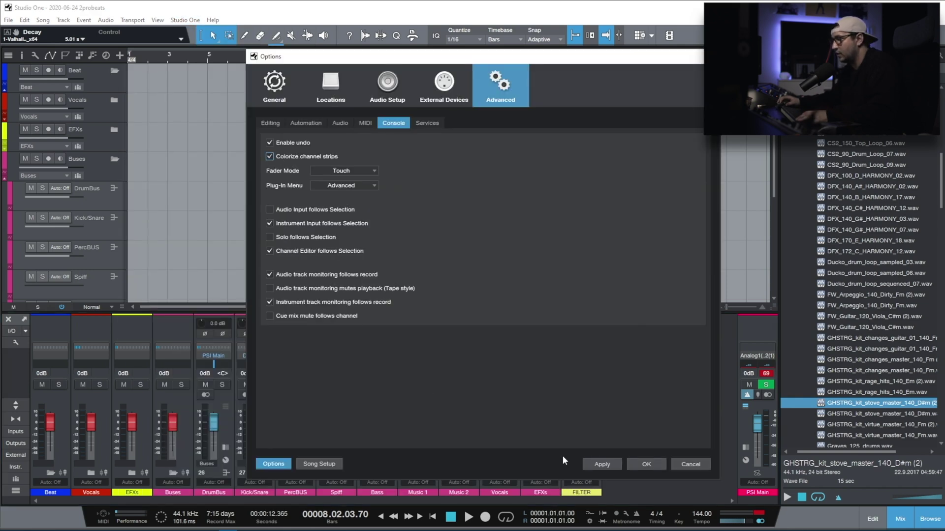
left_click(601, 464)
left_click(279, 158)
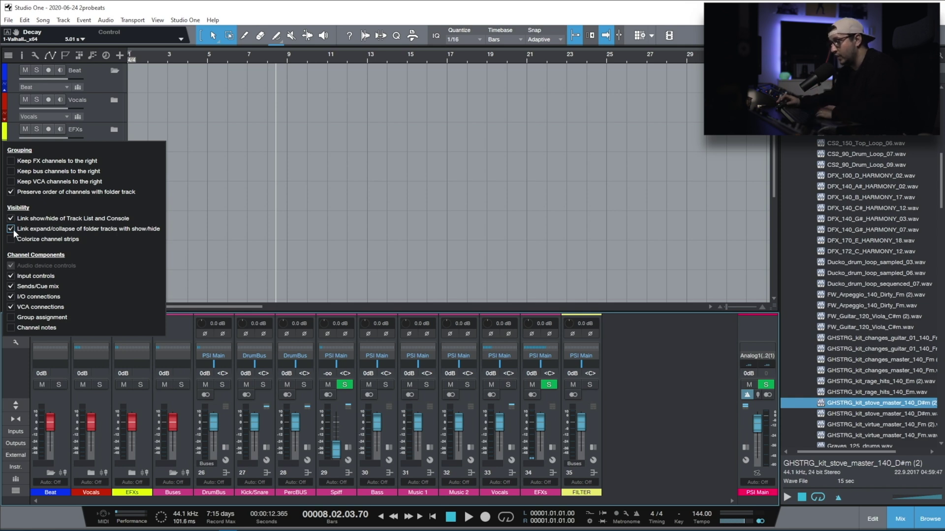
Tick 'Link expand/collapse of folder tracks with show/hide' and test it on the Buses and EFXs folders
left_click(11, 228)
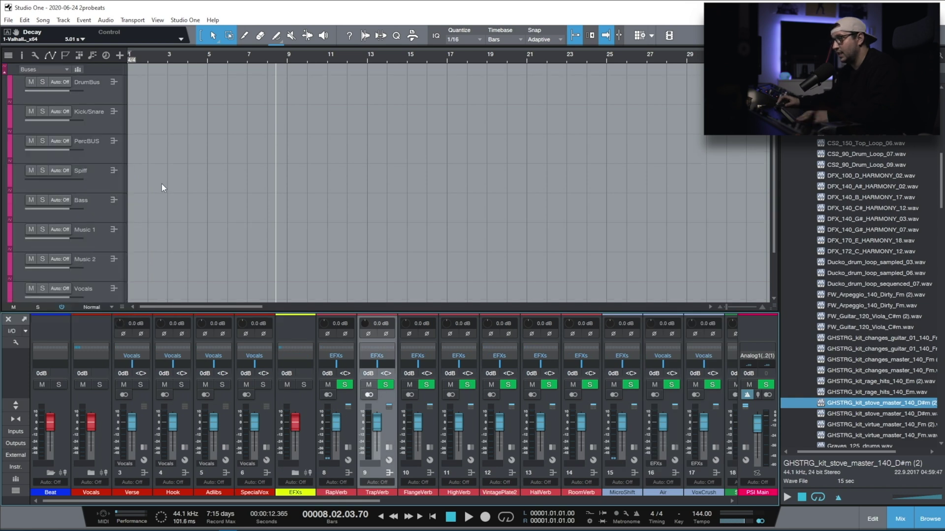
left_click(114, 159)
left_click(117, 132)
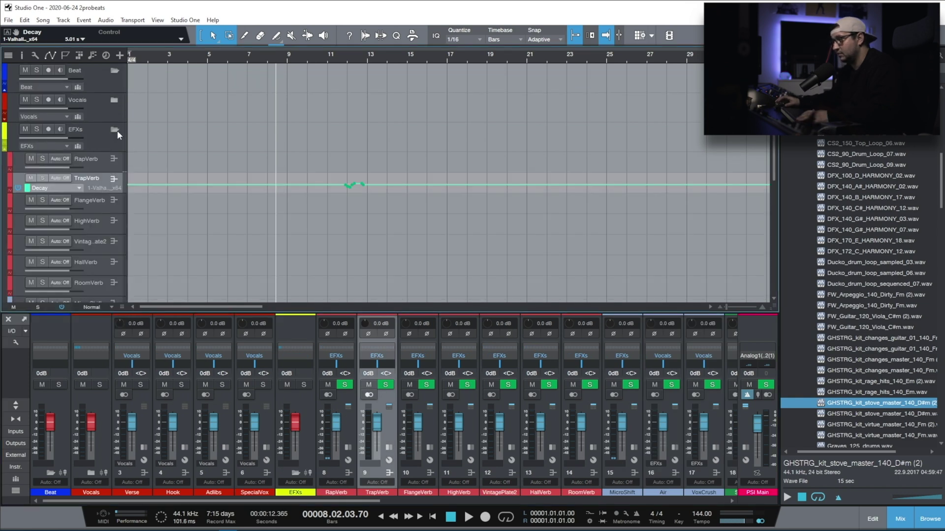
left_click(117, 131)
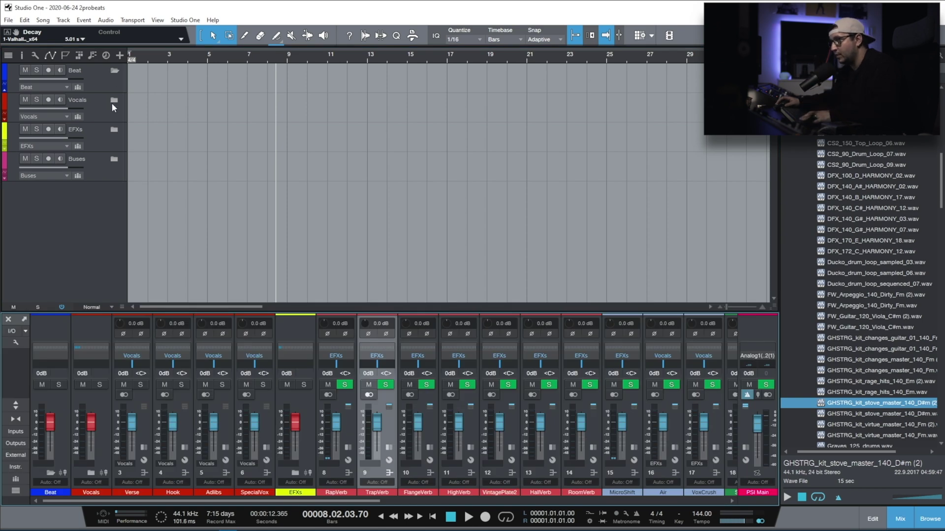
Re-set the console display option, toggle the Buses and EFXs folders, and close the mixer with F3
left_click(16, 342)
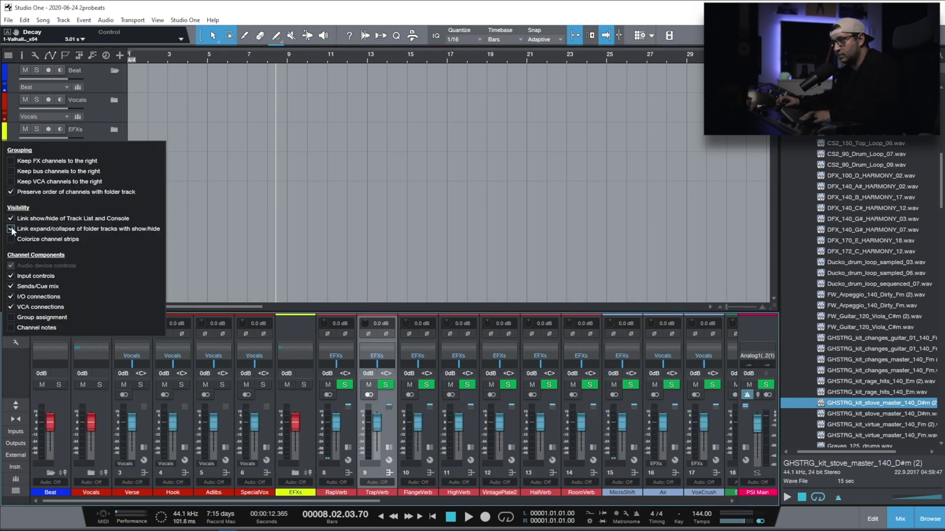
left_click(11, 229)
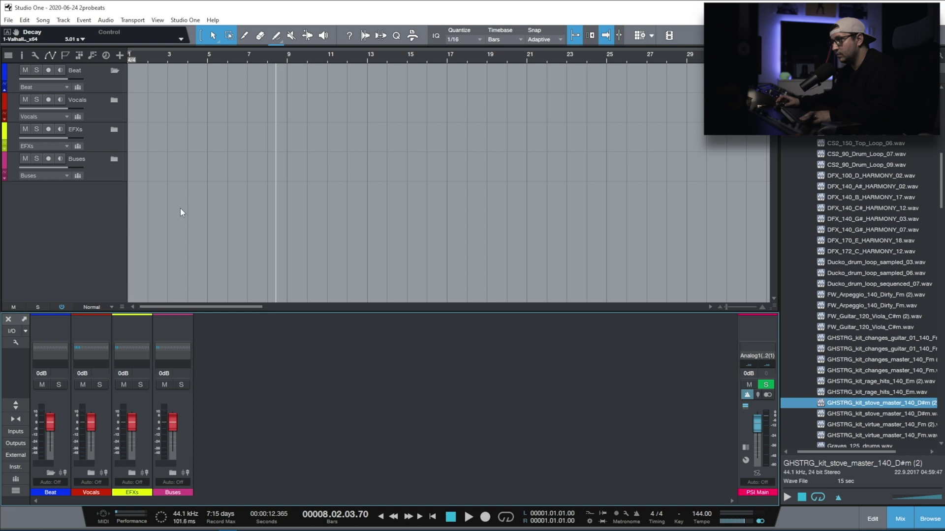
left_click(172, 473)
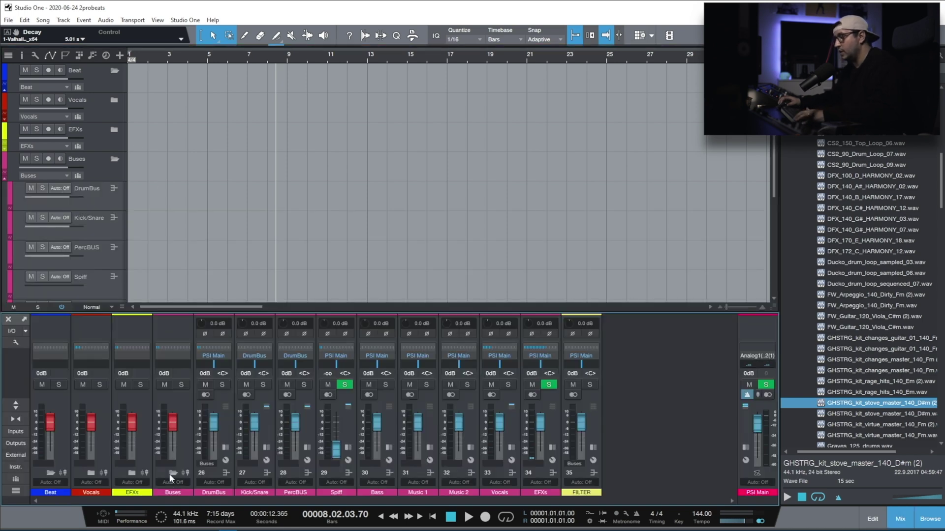
left_click(173, 473)
left_click(131, 473)
key("F3")
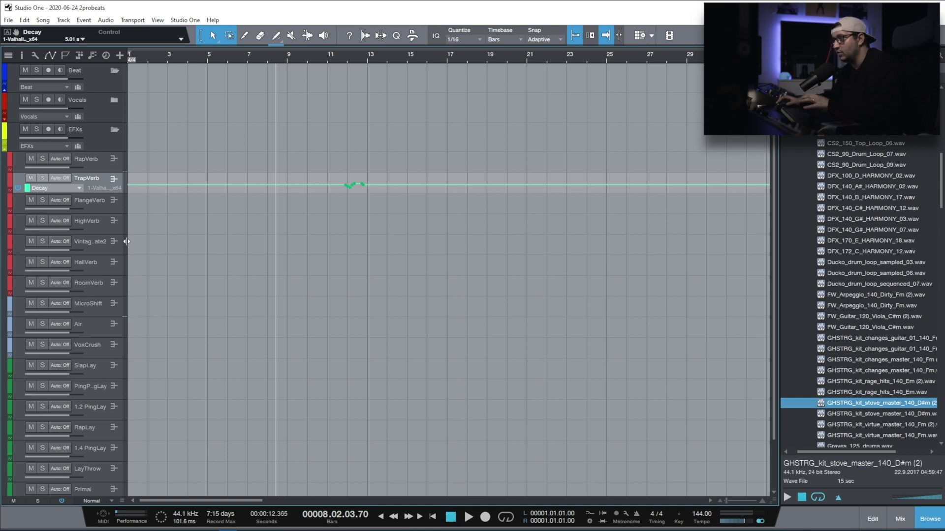
left_click(115, 129)
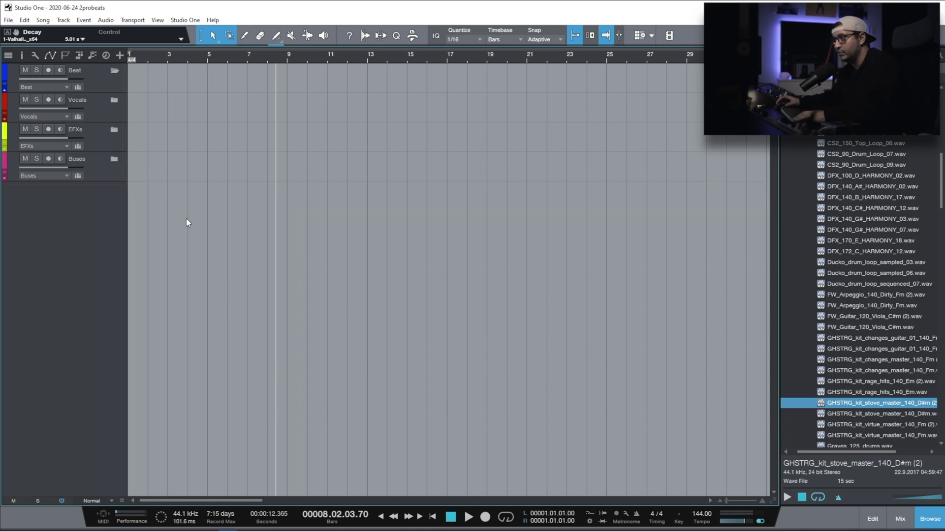